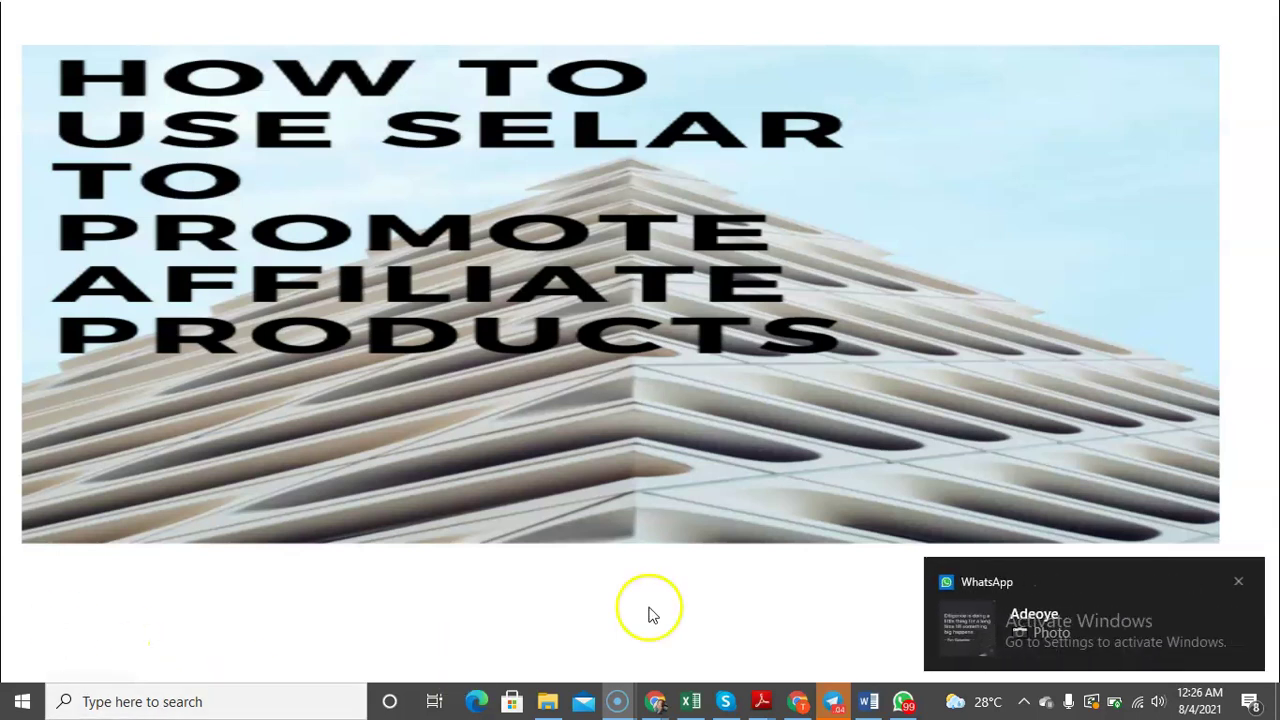
Step: Exit the slideshow, switch to Gmail and open the Selar email about being made an affiliate
click(1237, 586)
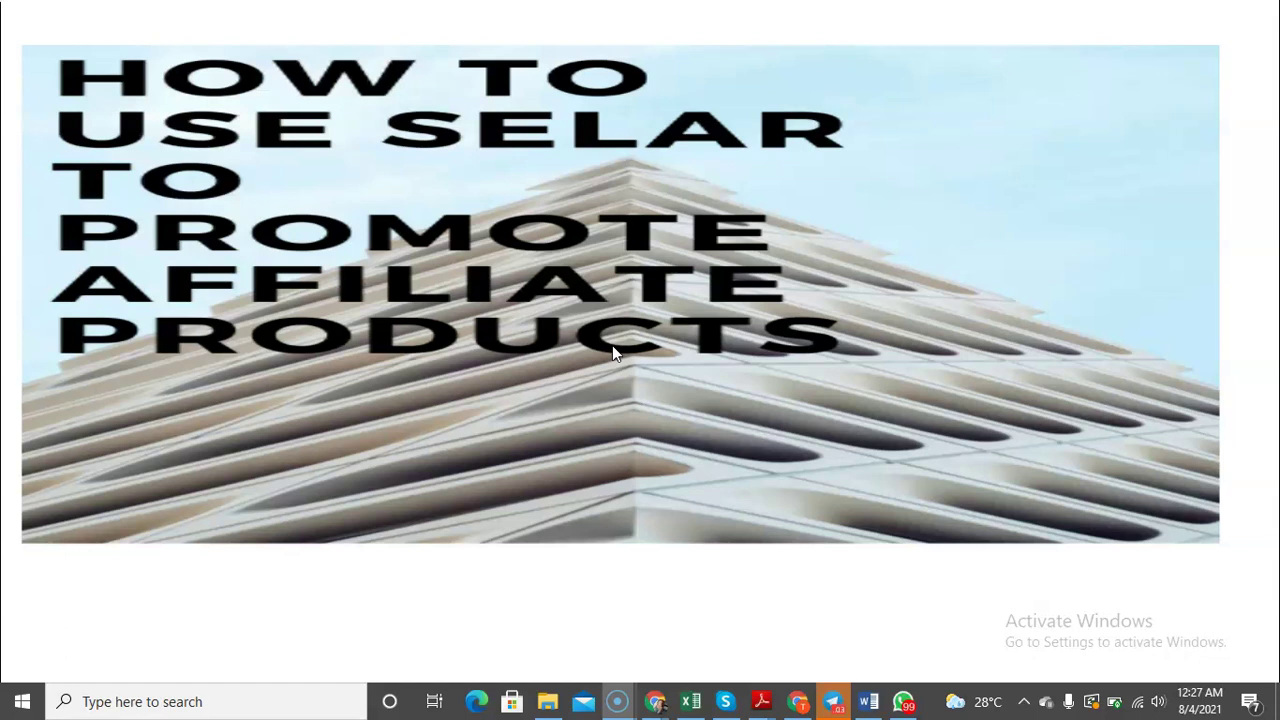
double_click(591, 375)
key(Escape)
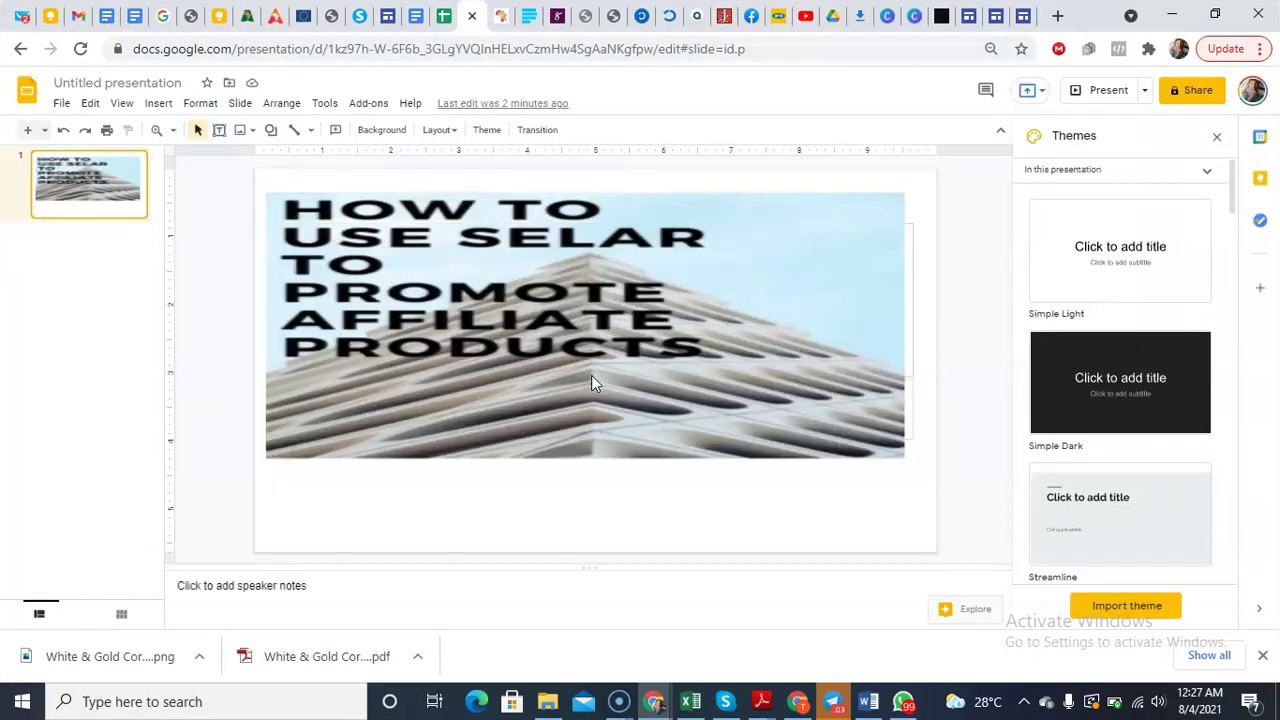
click(362, 212)
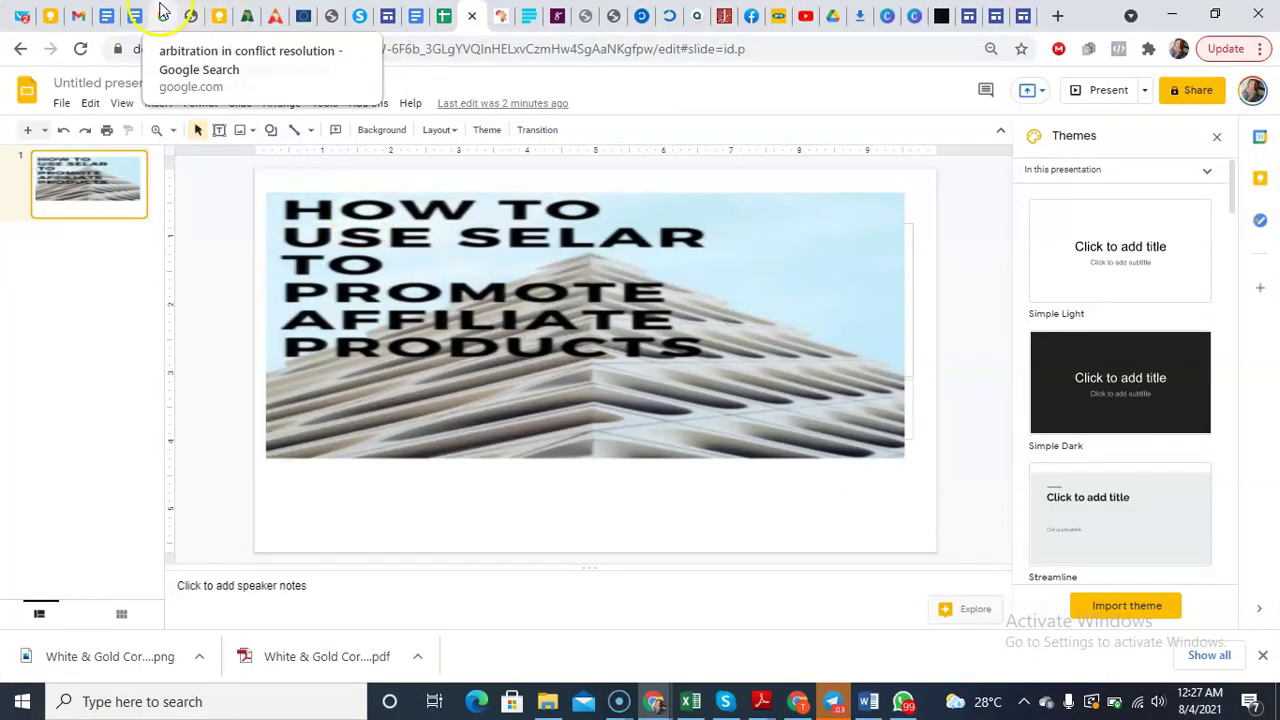
click(79, 14)
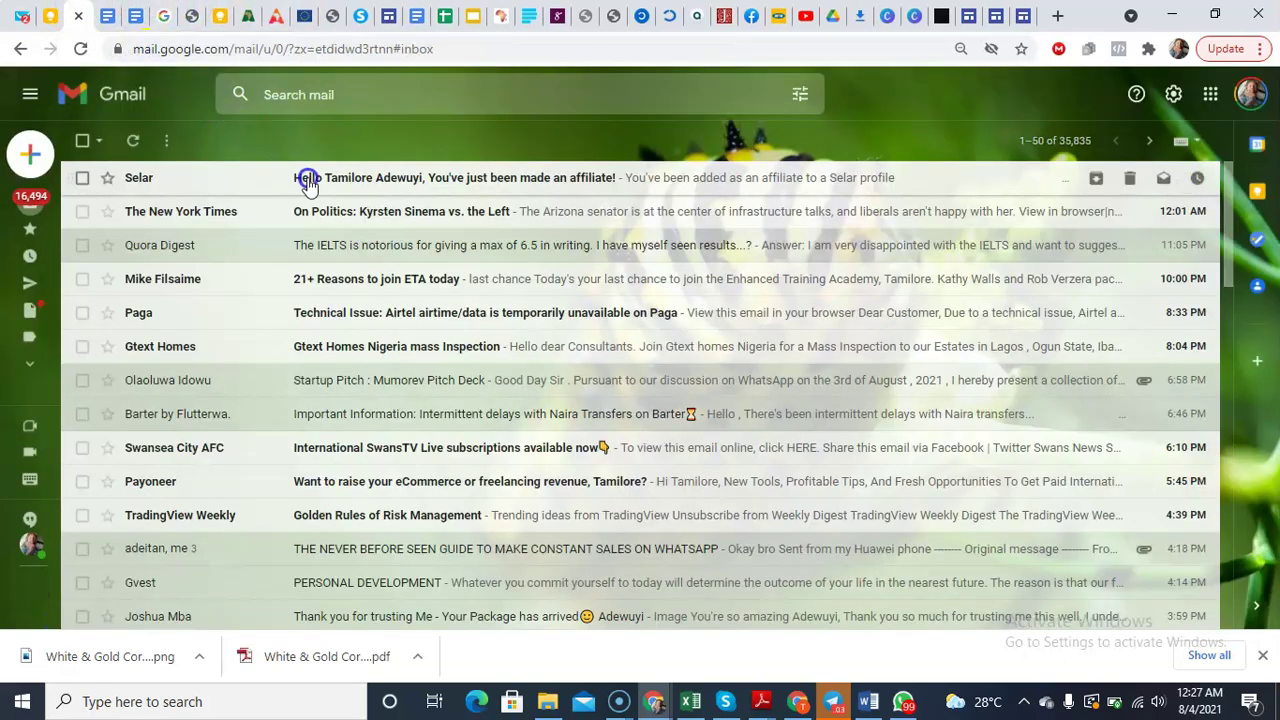
click(296, 181)
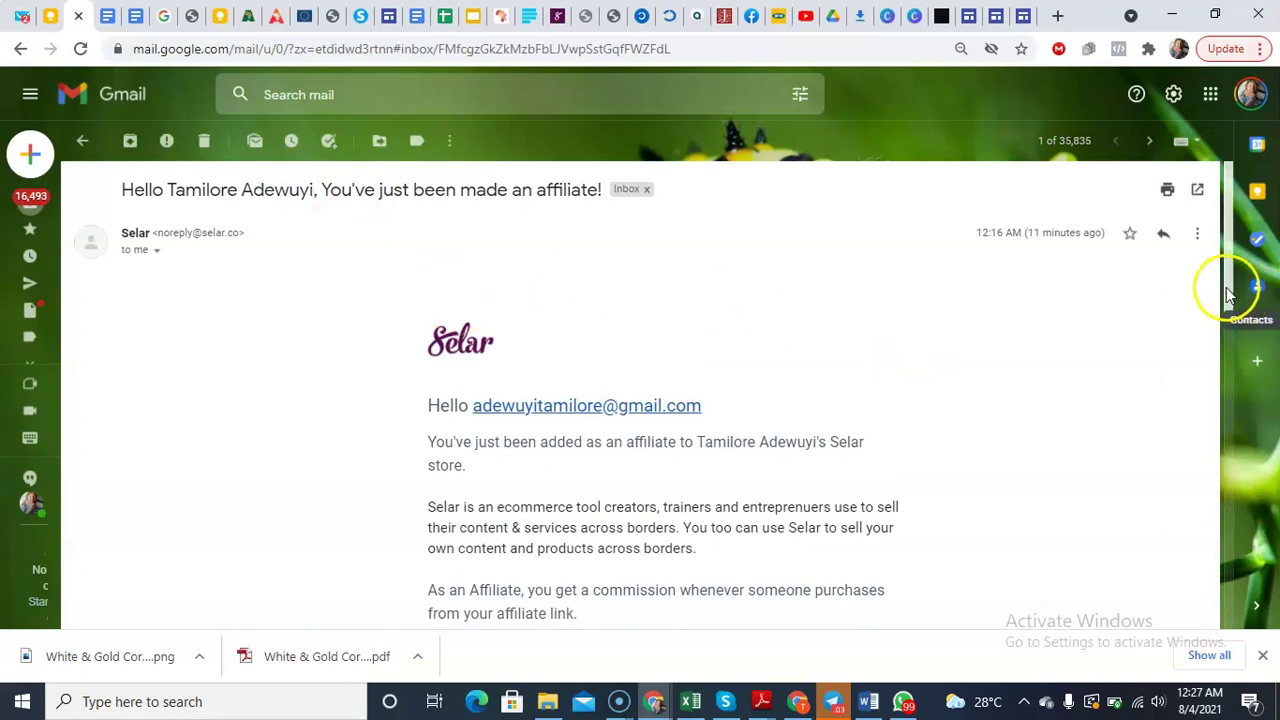
Step: Copy the address of the "wasuccess" affiliate sales page link from the email's affiliate information
drag(1232, 288, 1233, 424)
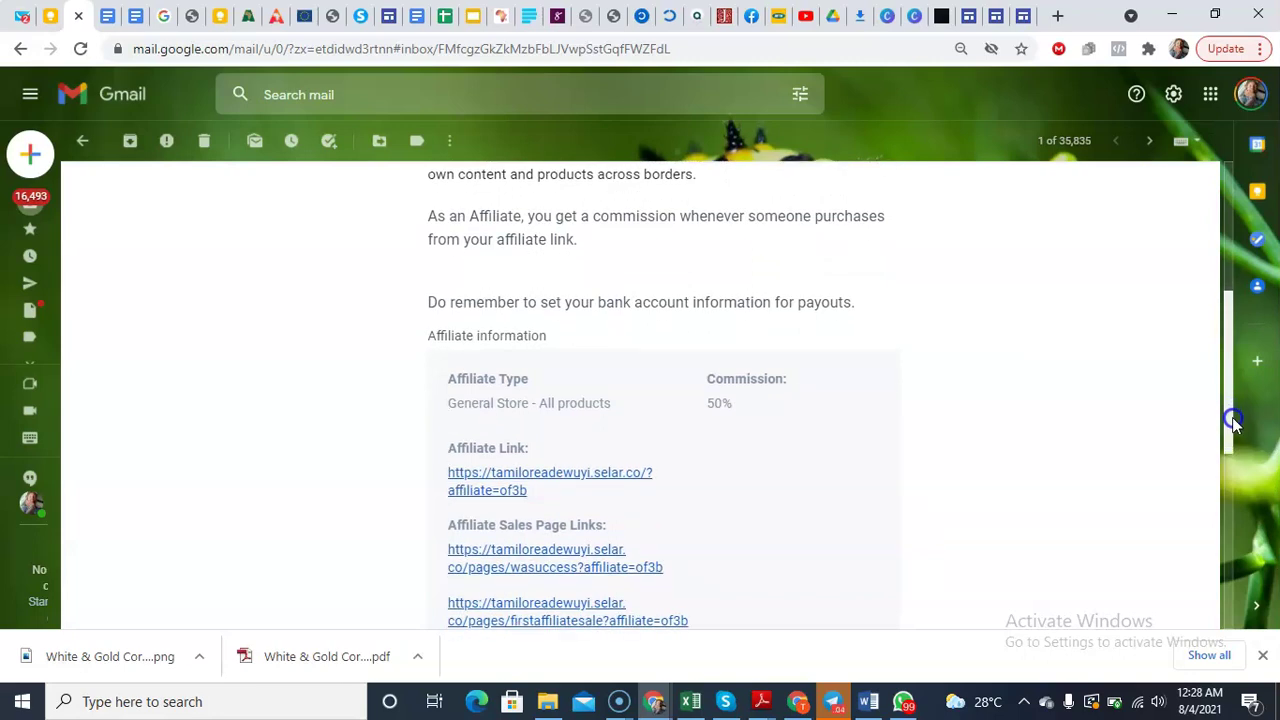
drag(1233, 424, 1243, 474)
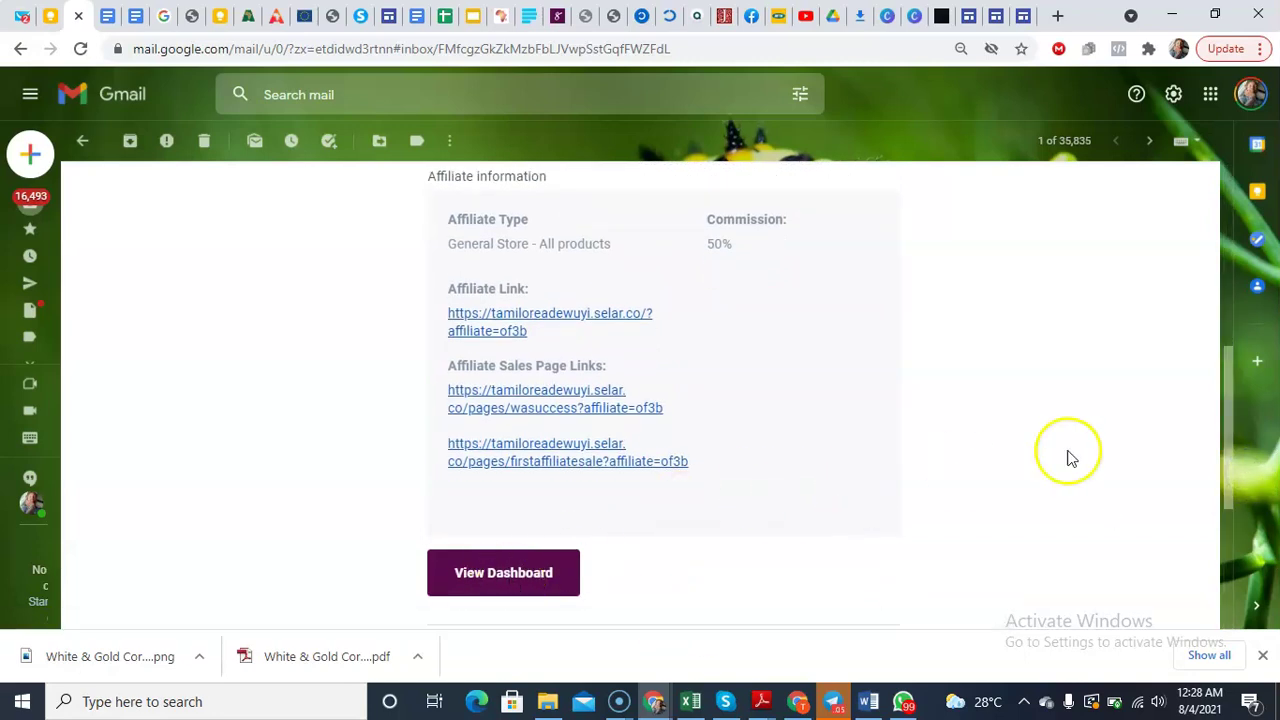
drag(1233, 453, 1233, 437)
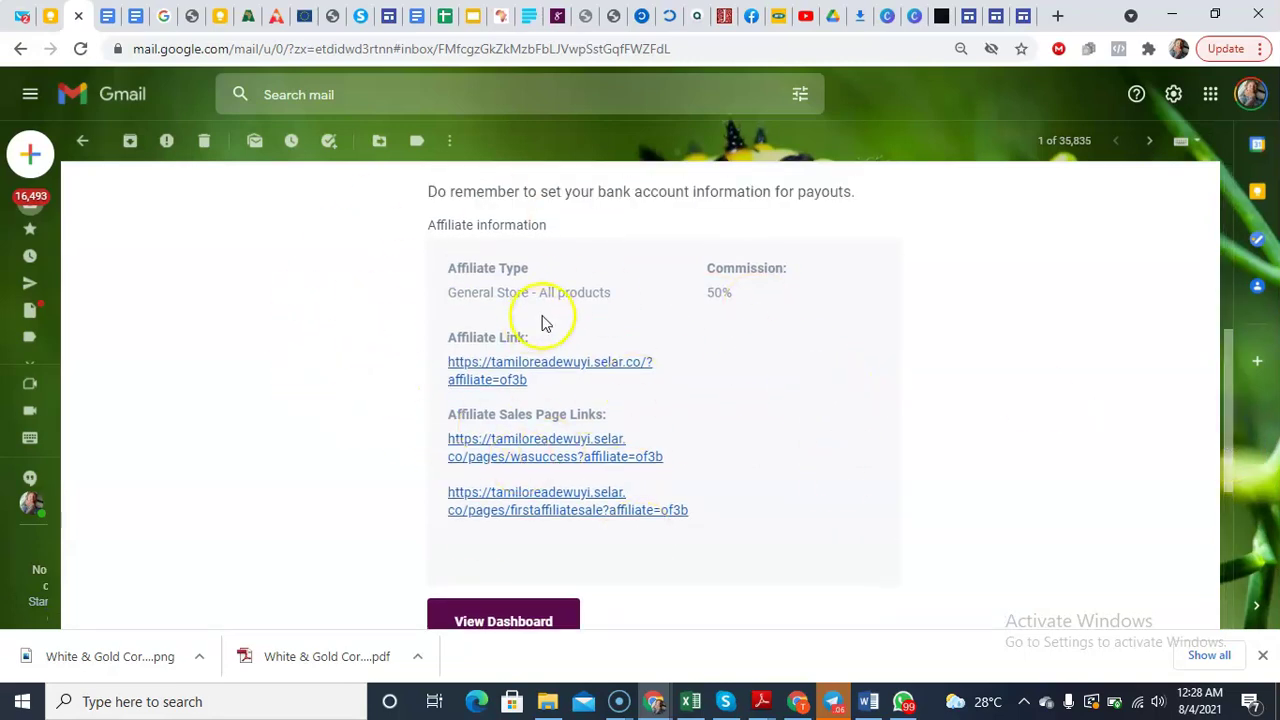
drag(732, 291, 705, 300)
click(720, 343)
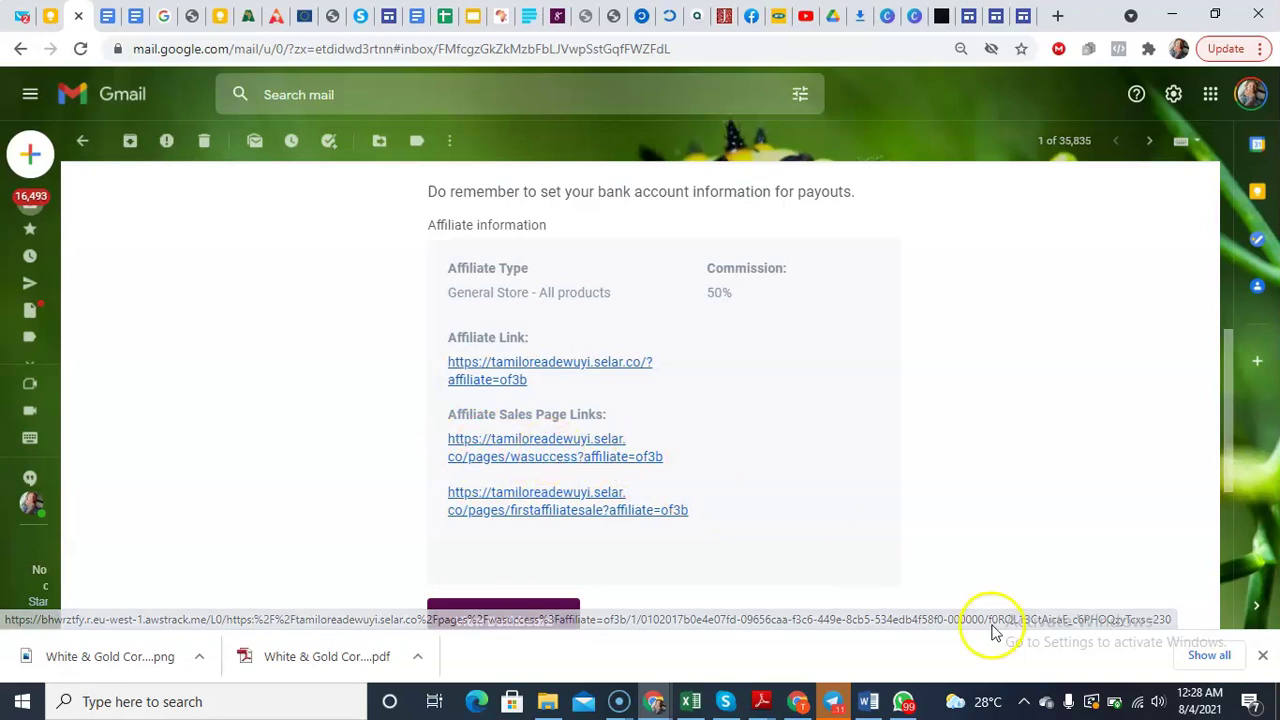
click(1261, 655)
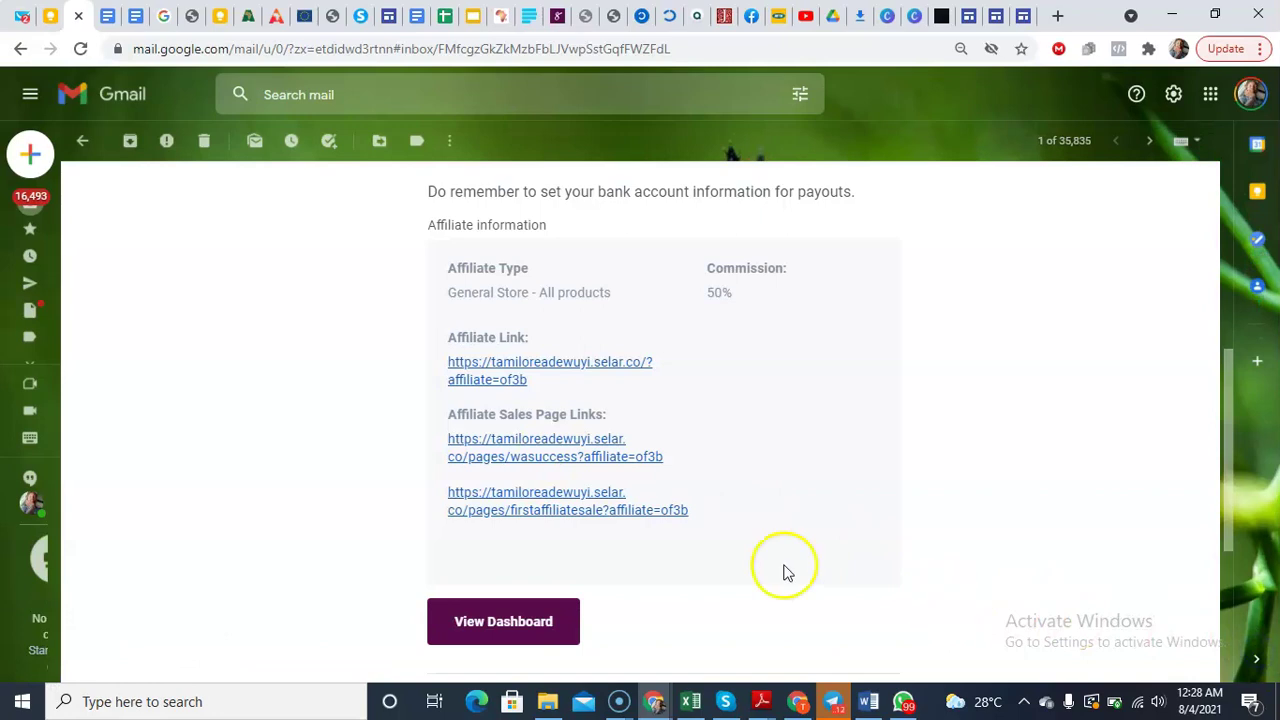
right_click(586, 457)
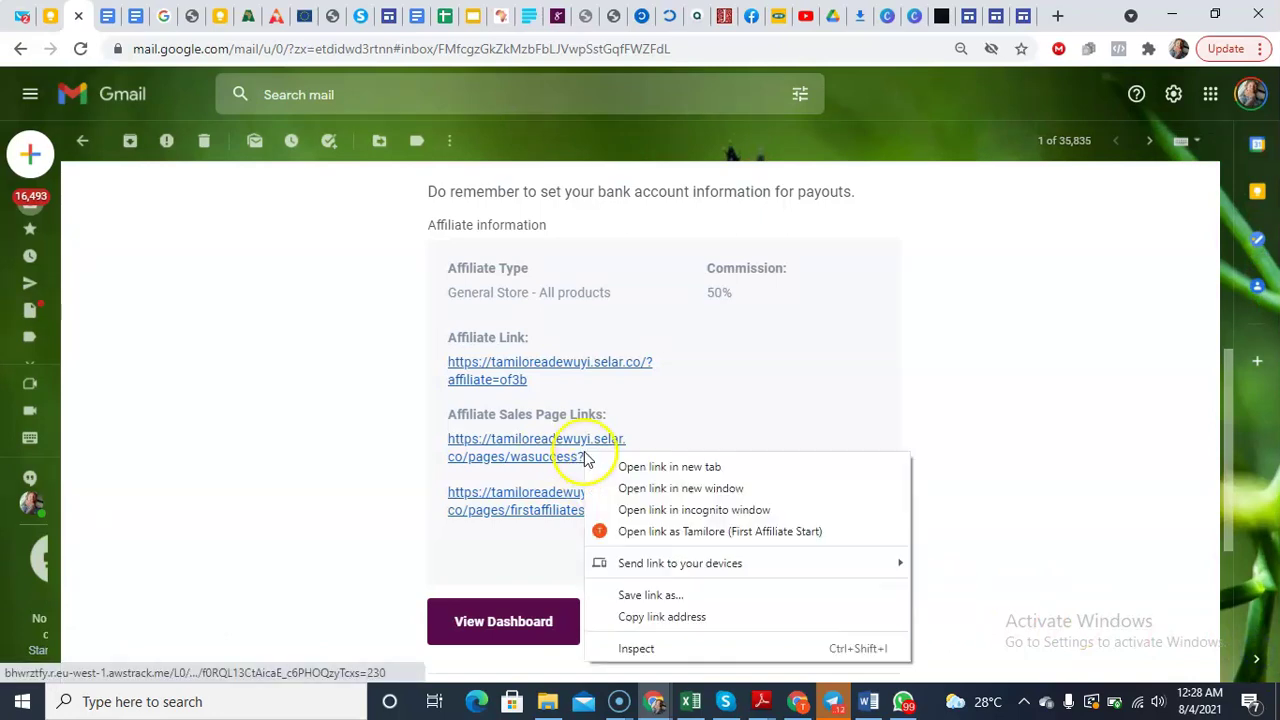
click(666, 618)
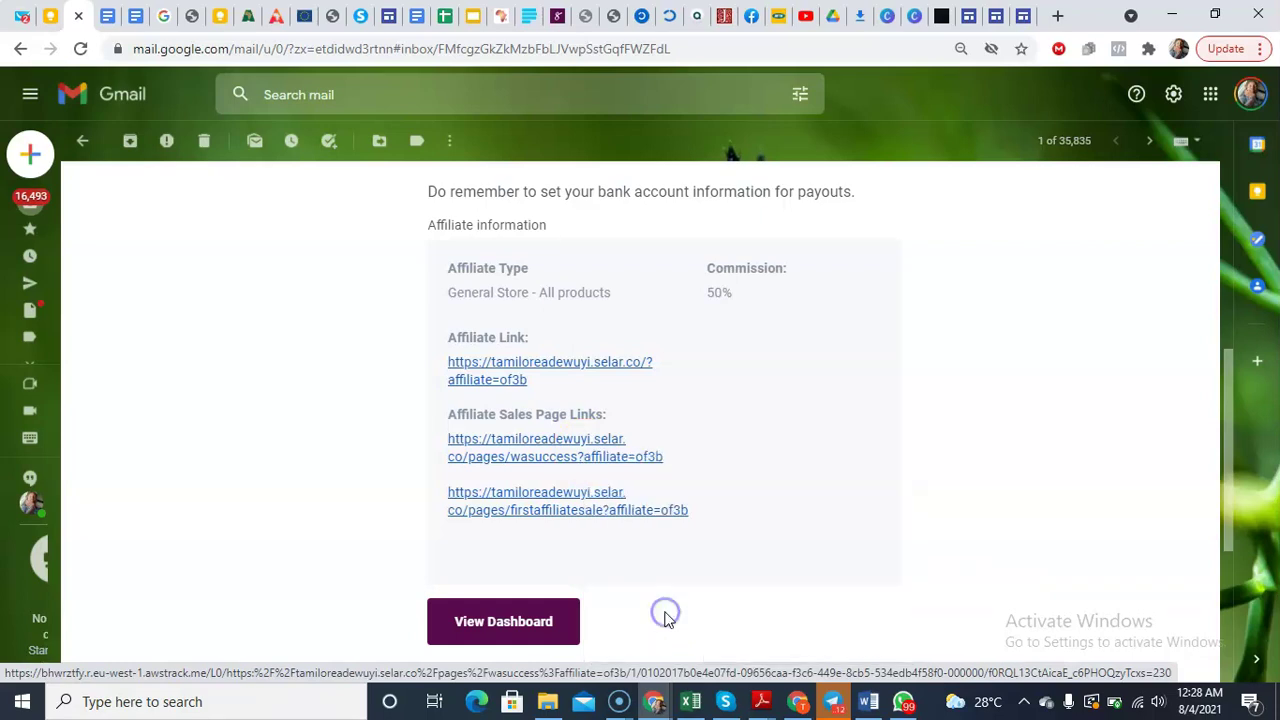
Step: Search Windows for Notepad and open a blank note
click(201, 700)
text(no)
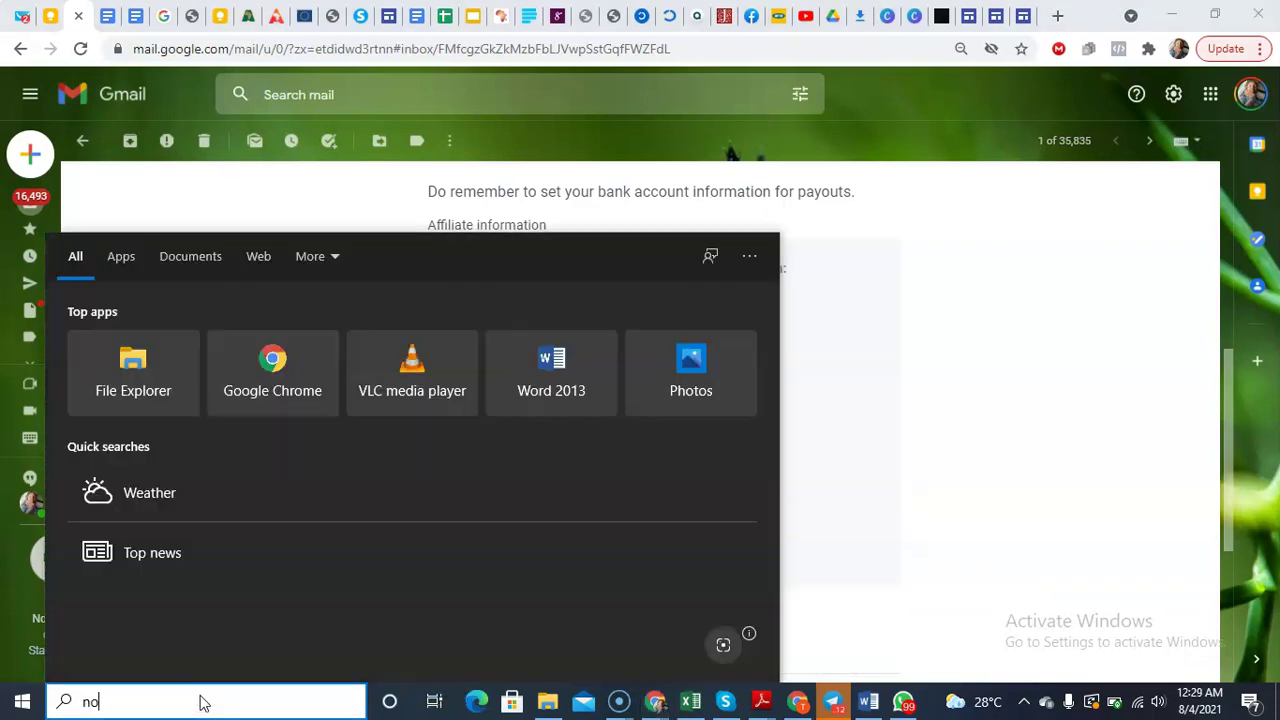
text(t)
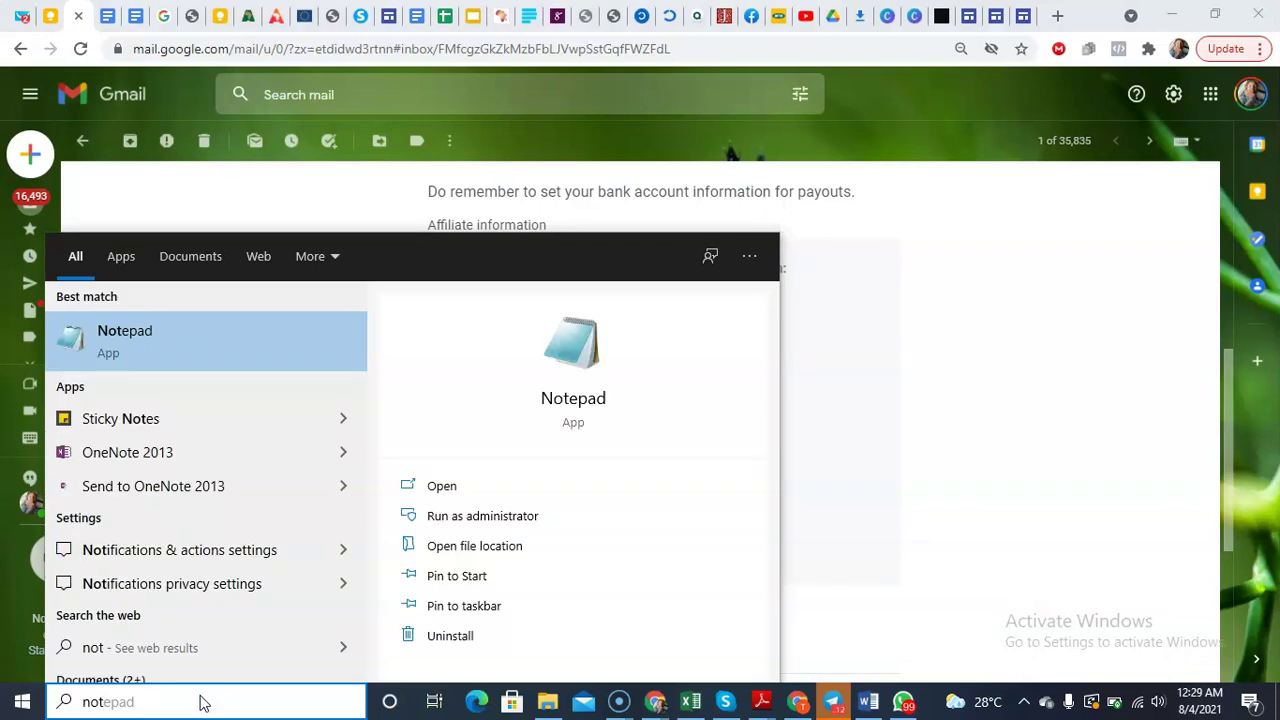
click(222, 362)
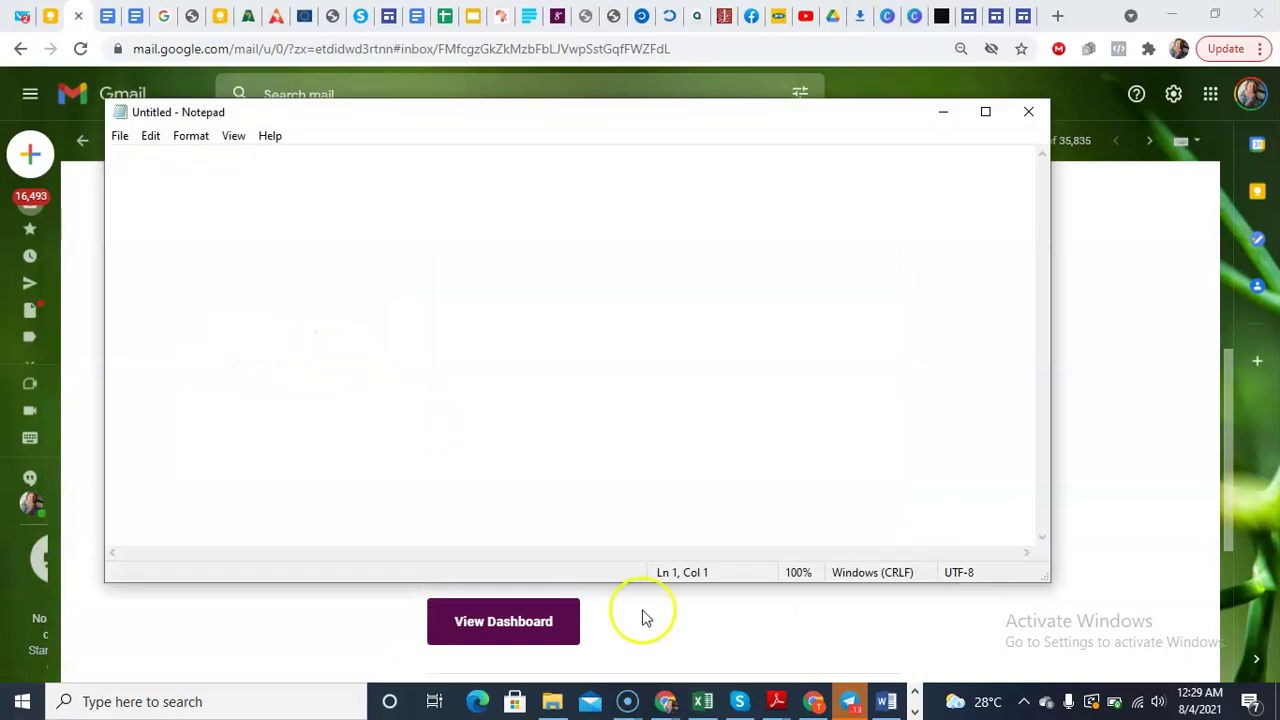
Step: Write the label "Whatsapp Marketing Success link:", paste the copied link after it and leave a blank line below
text(W)
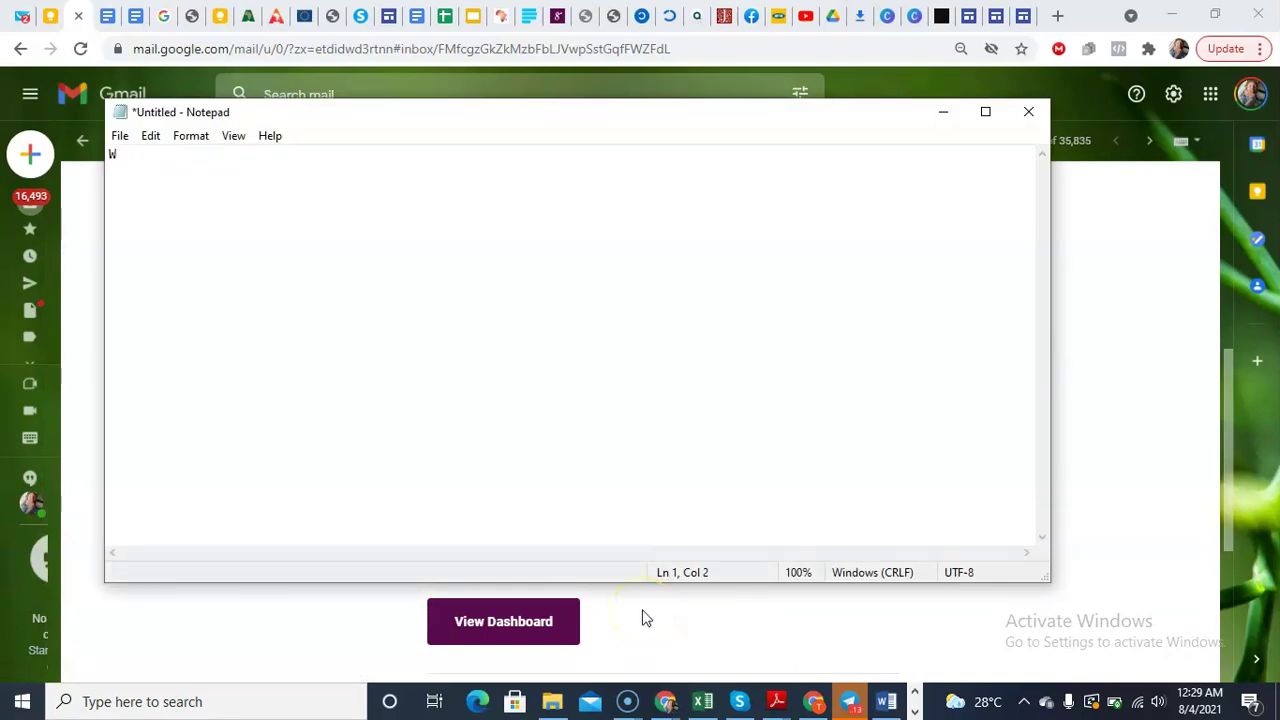
text(hatsapp Marketi)
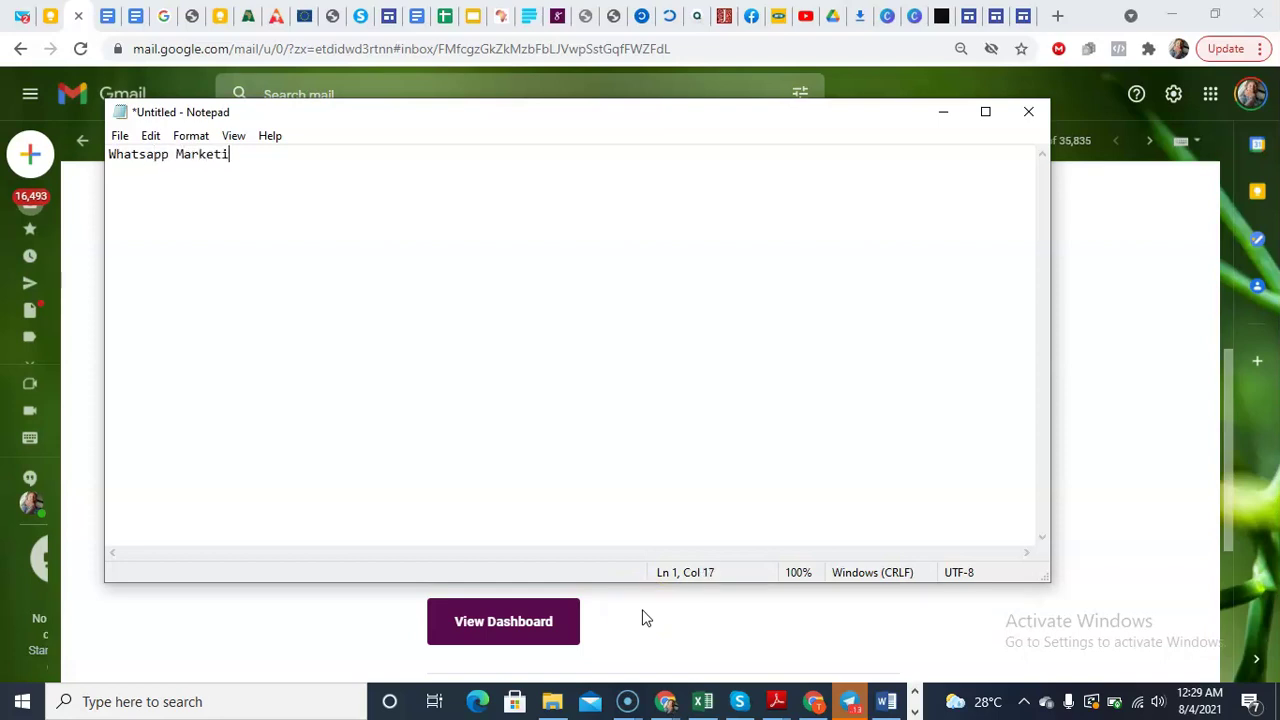
text(ng Success link)
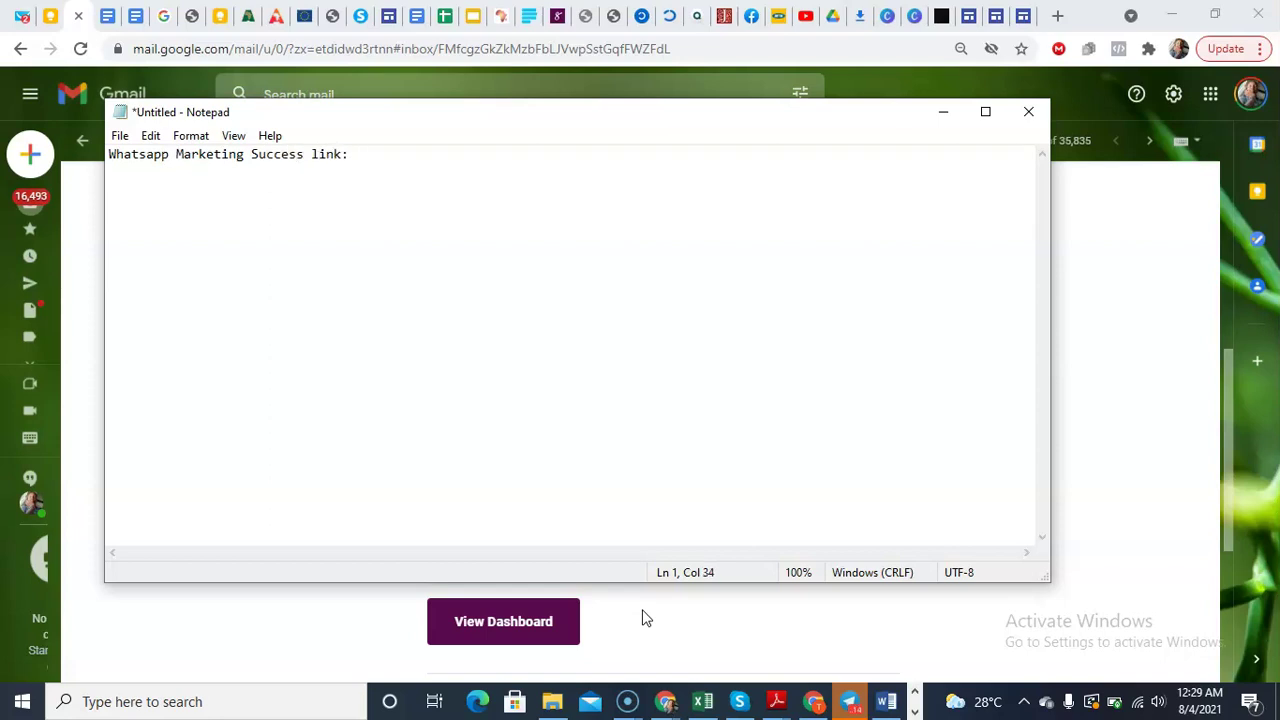
text(:)
key(ctrl+v)
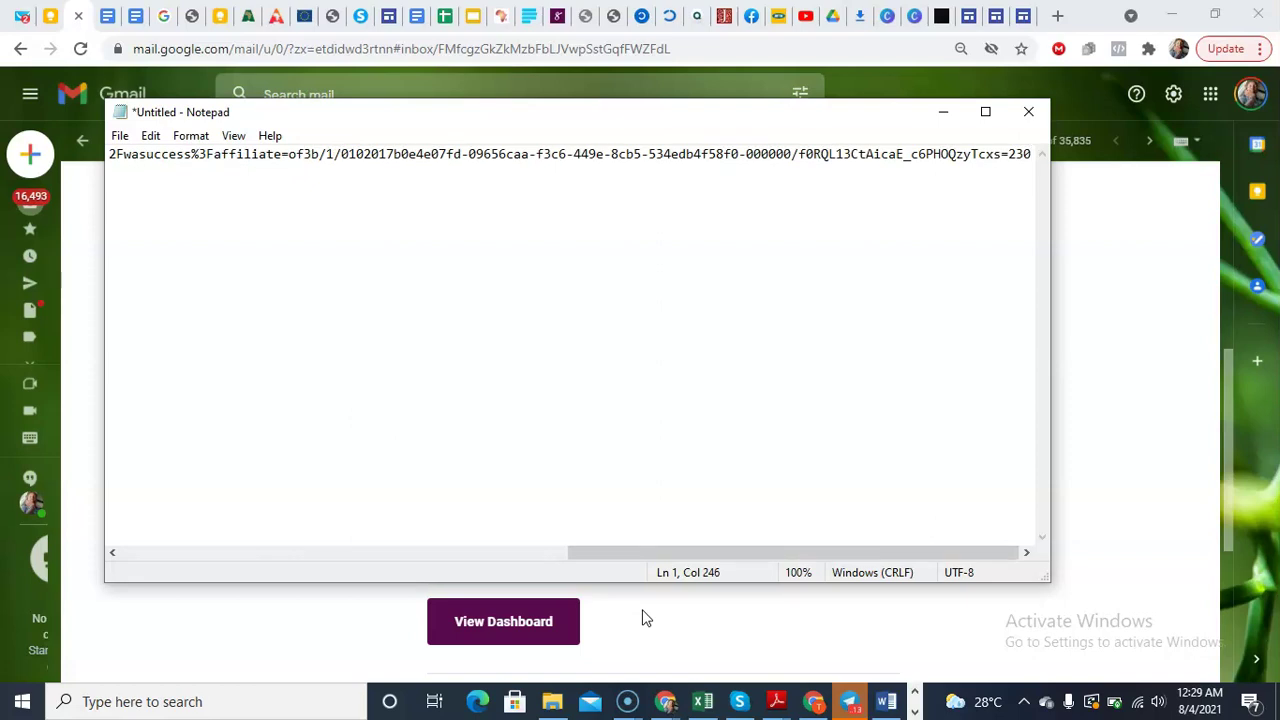
key(Return)
key(Return)
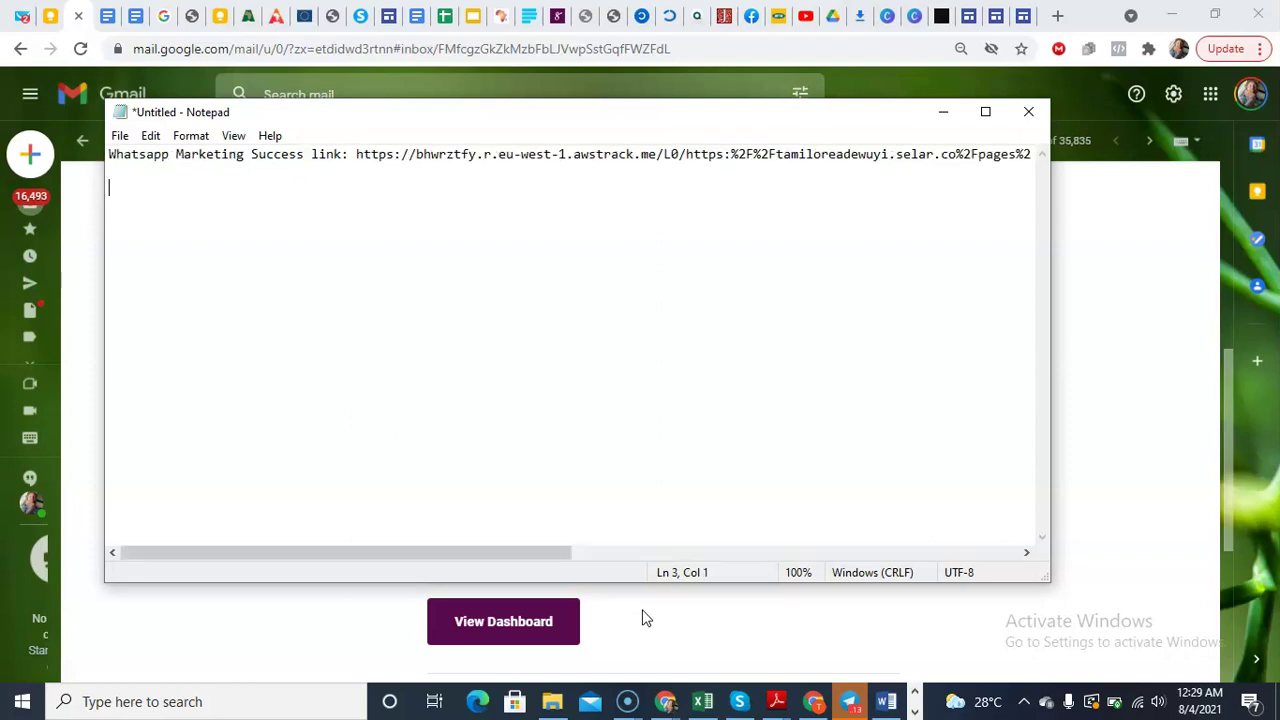
Step: Write the label "First Affiliate Sale link;" in the note and copy the address of the email's "firstaffiliatesale" link
text(First Affiliate Sale link;)
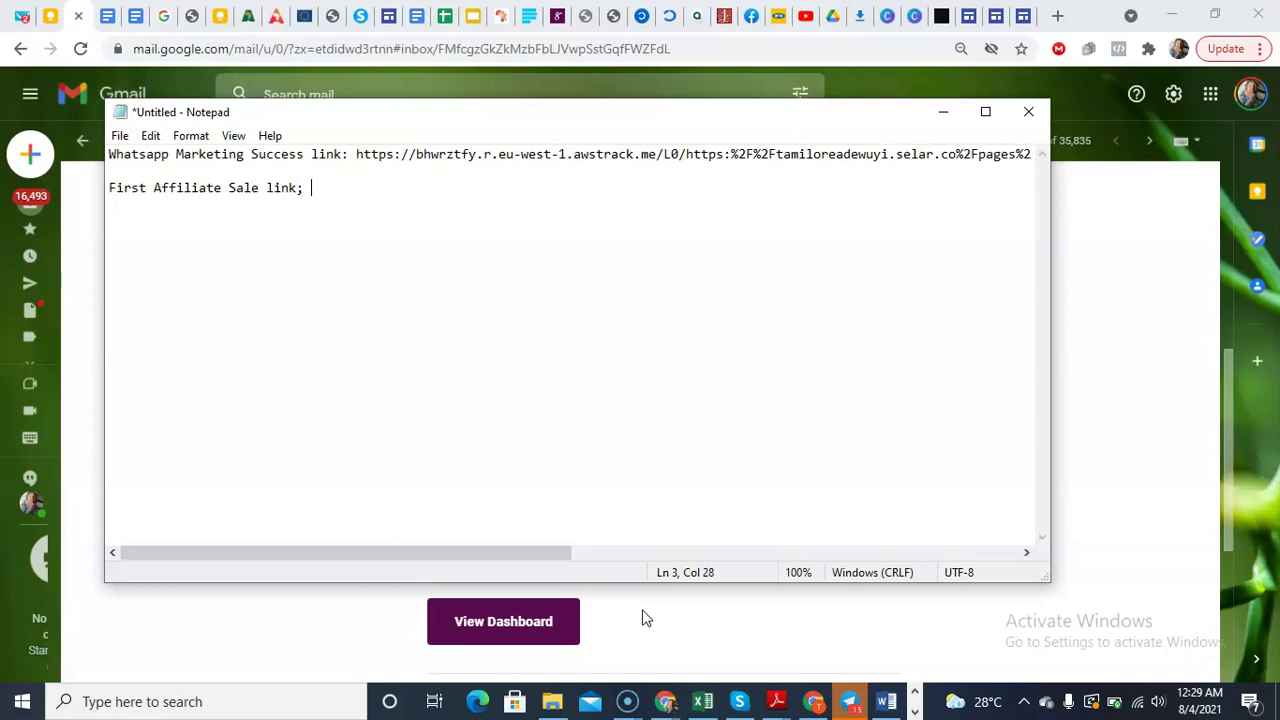
click(944, 113)
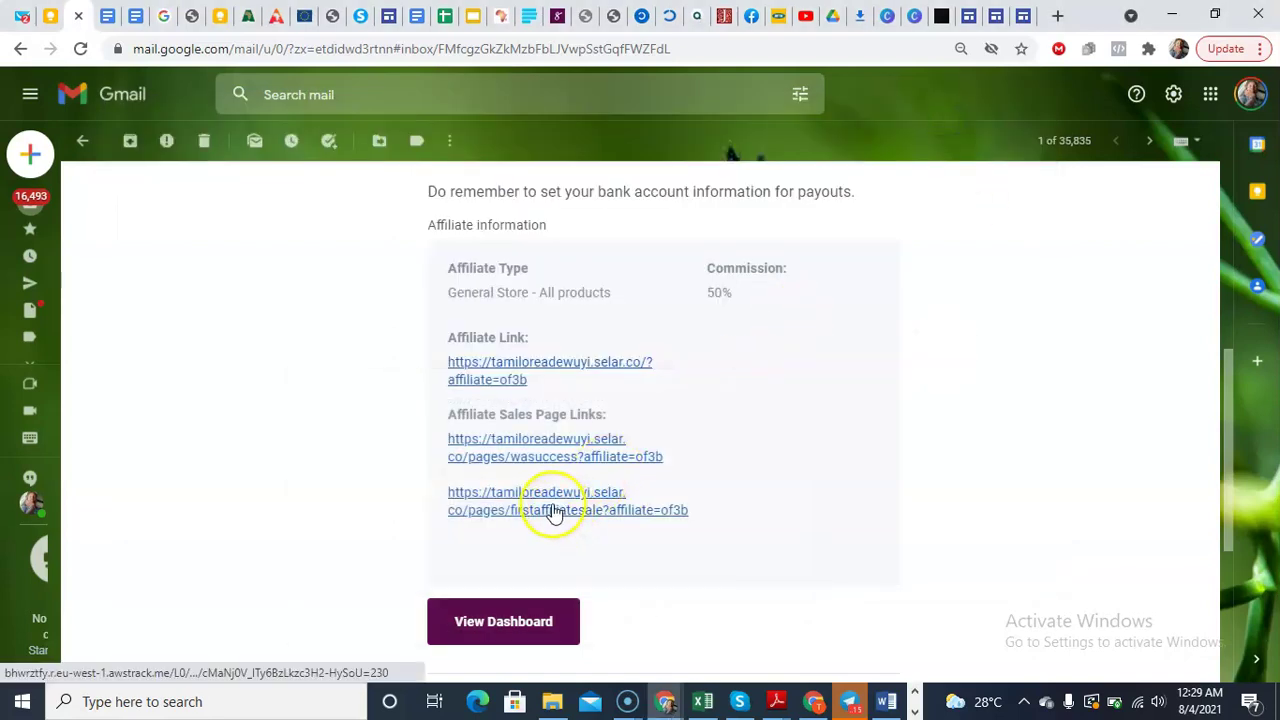
right_click(549, 508)
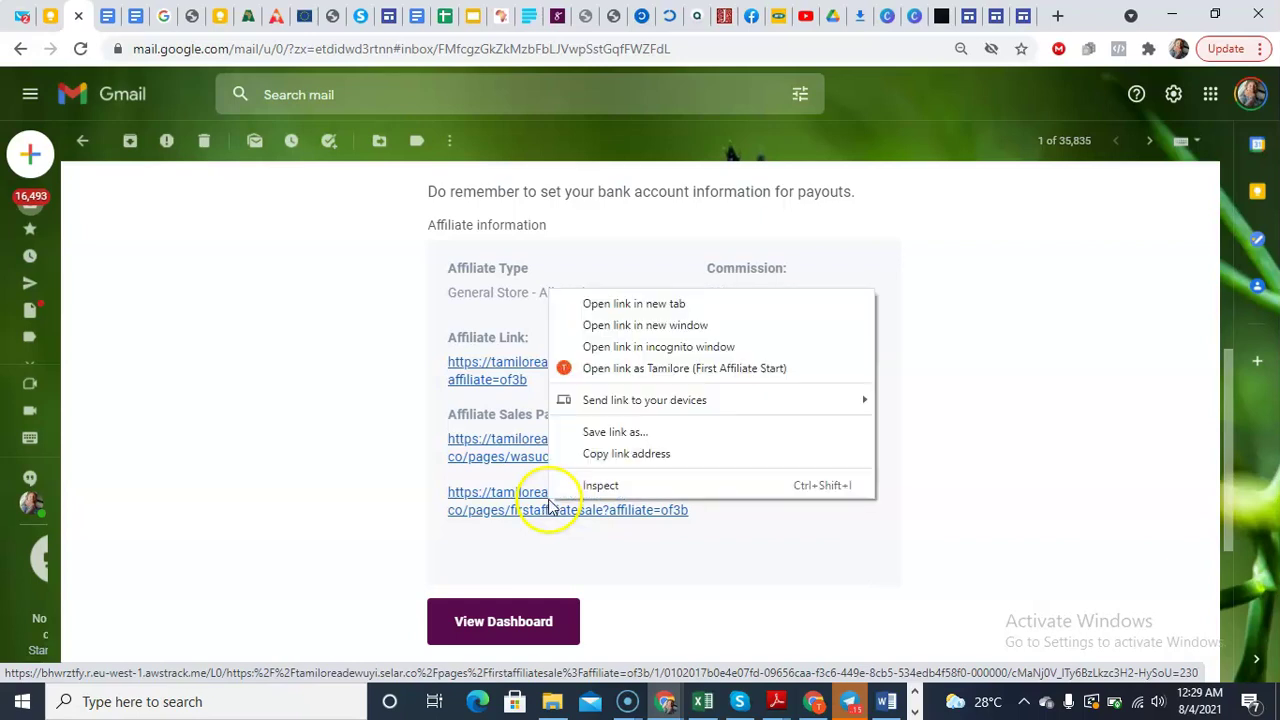
click(624, 460)
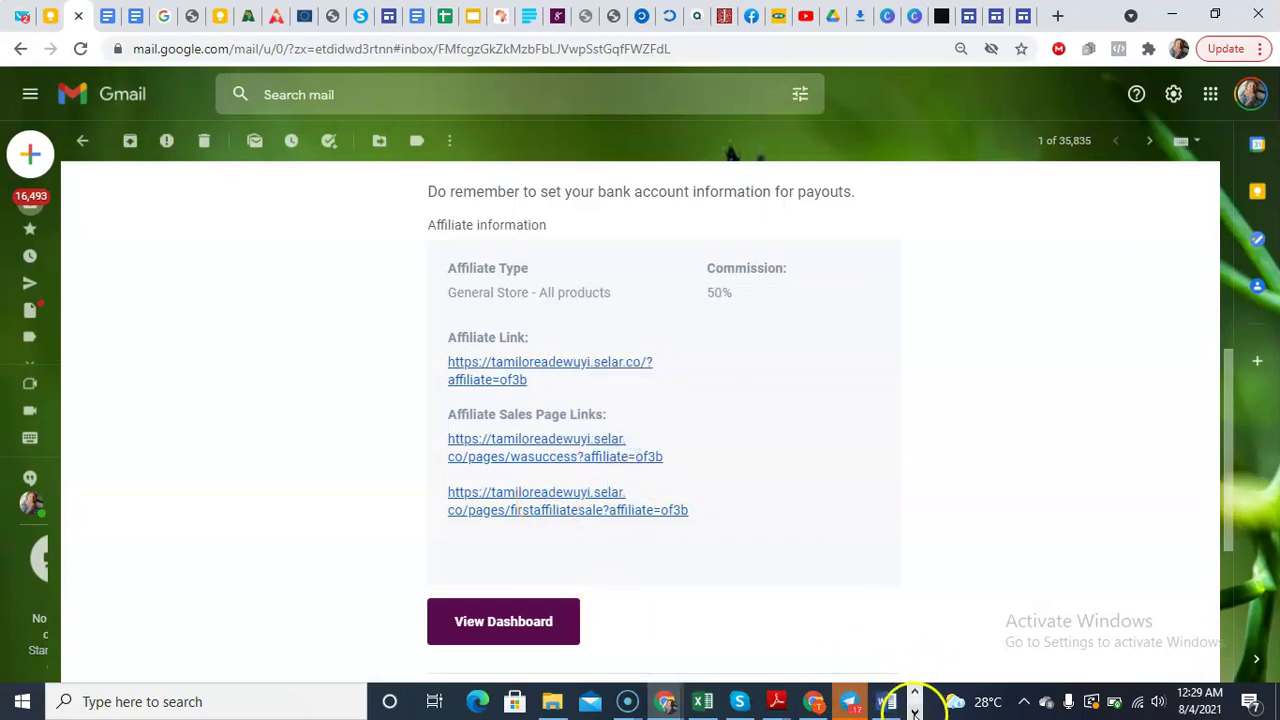
Step: Close the open Word document and paste the copied link after "First Affiliate Sale link;" in the Notepad note
mouse_move(903, 690)
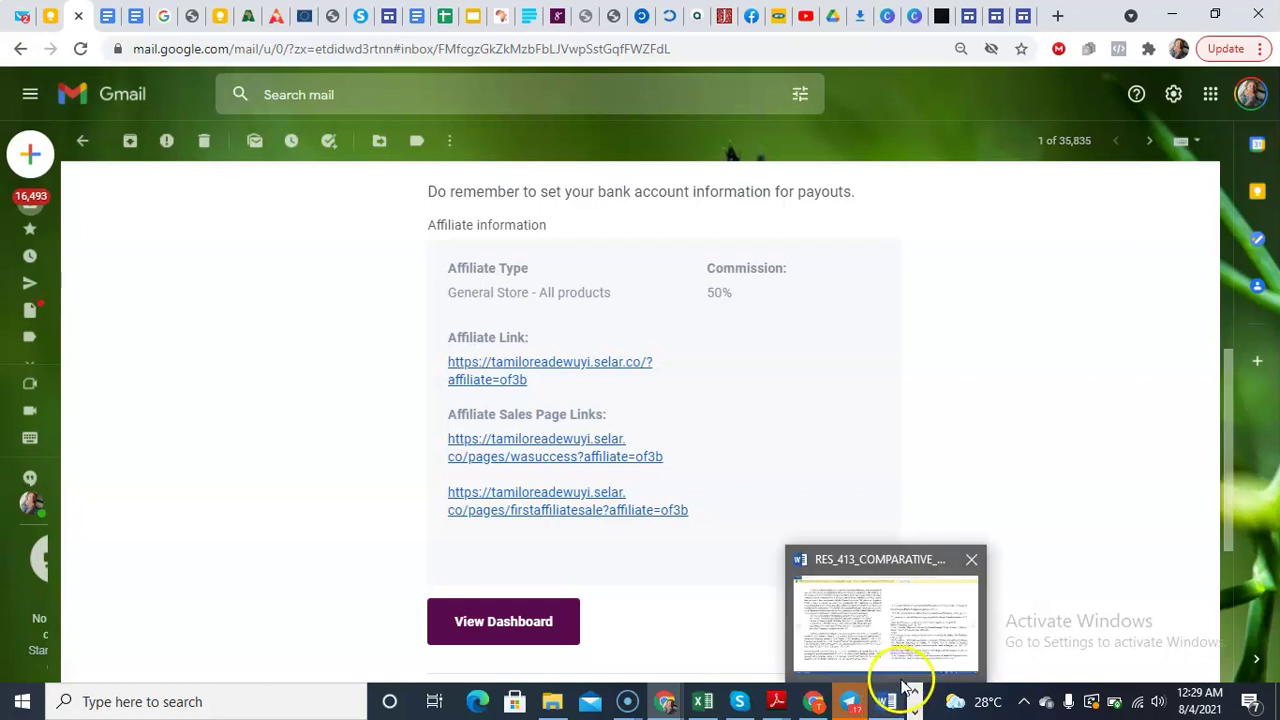
click(971, 560)
click(971, 560)
click(940, 645)
click(903, 710)
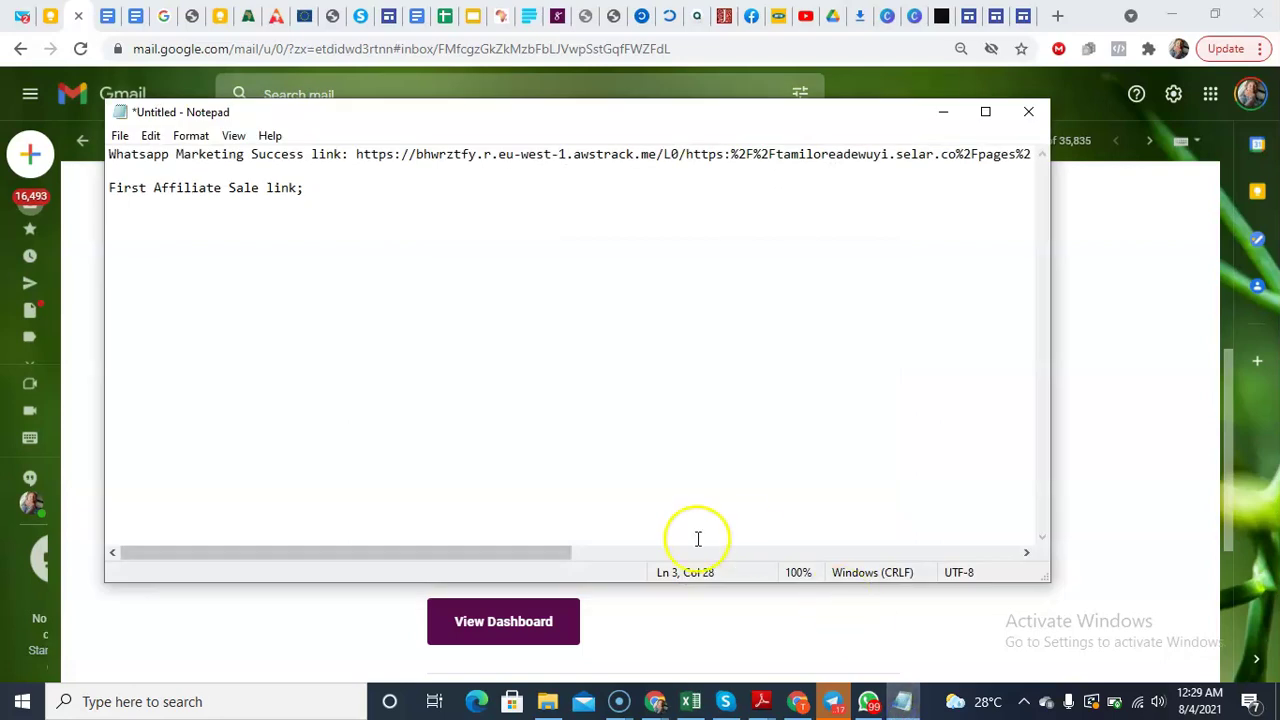
key(ctrl+v)
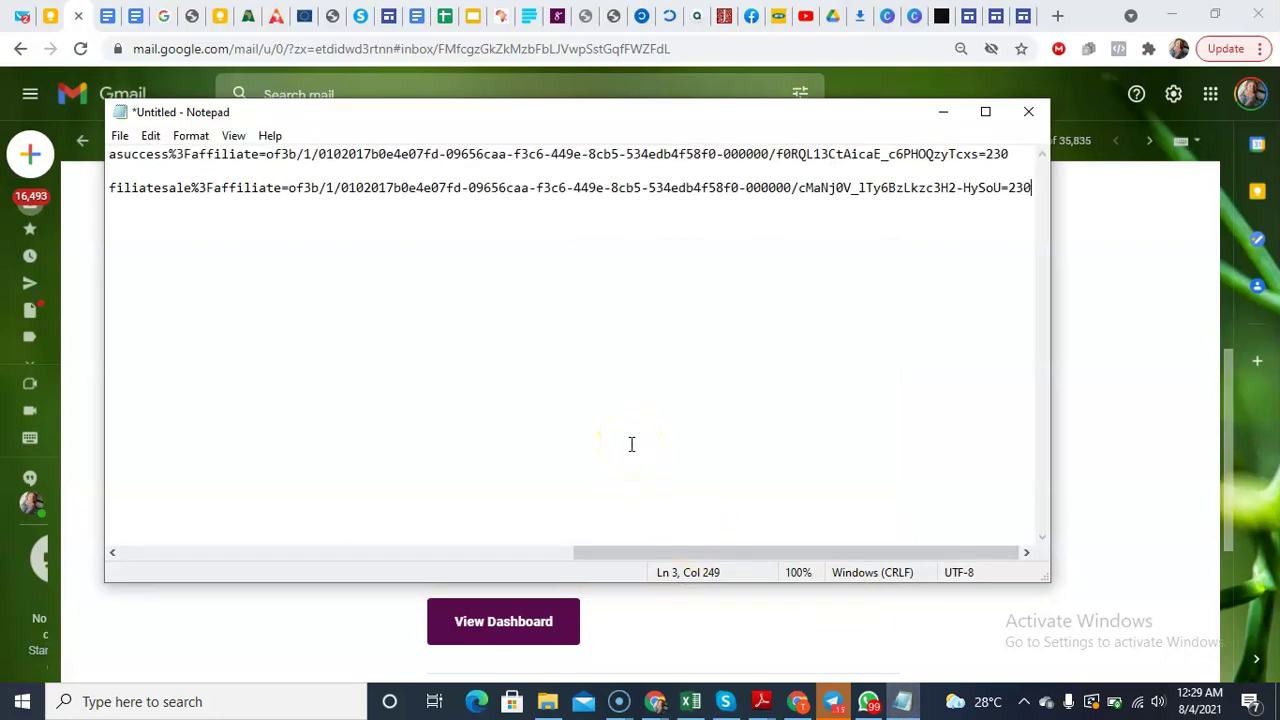
Step: Review the pasted First Affiliate Sale link from its end back to its label
click(571, 193)
key(Left)
key(Left)
key(Left)
key(Left)
key(Left)
key(Left)
key(Left)
key(Left)
key(Left)
key(Left)
key(Left)
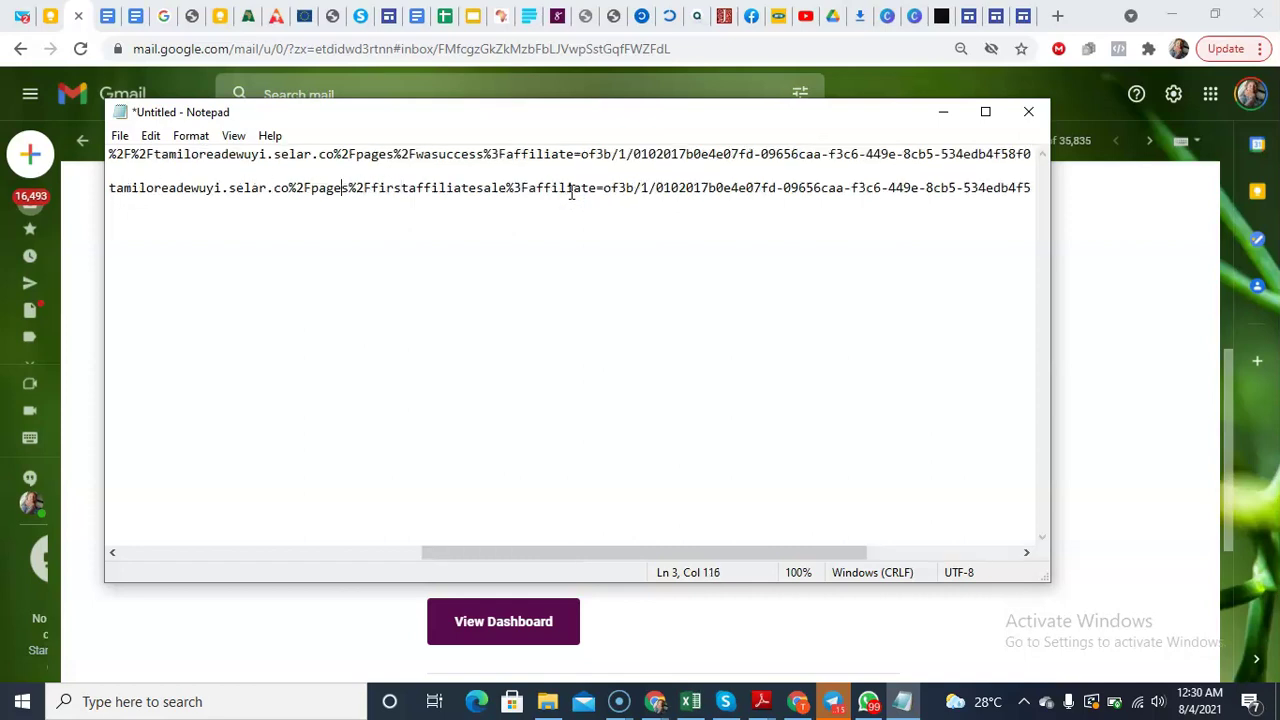
key(Left)
key(Left)
key(Left)
key(Left)
key(Left)
key(Left)
key(Left)
key(Left)
key(Left)
key(Left)
key(Left)
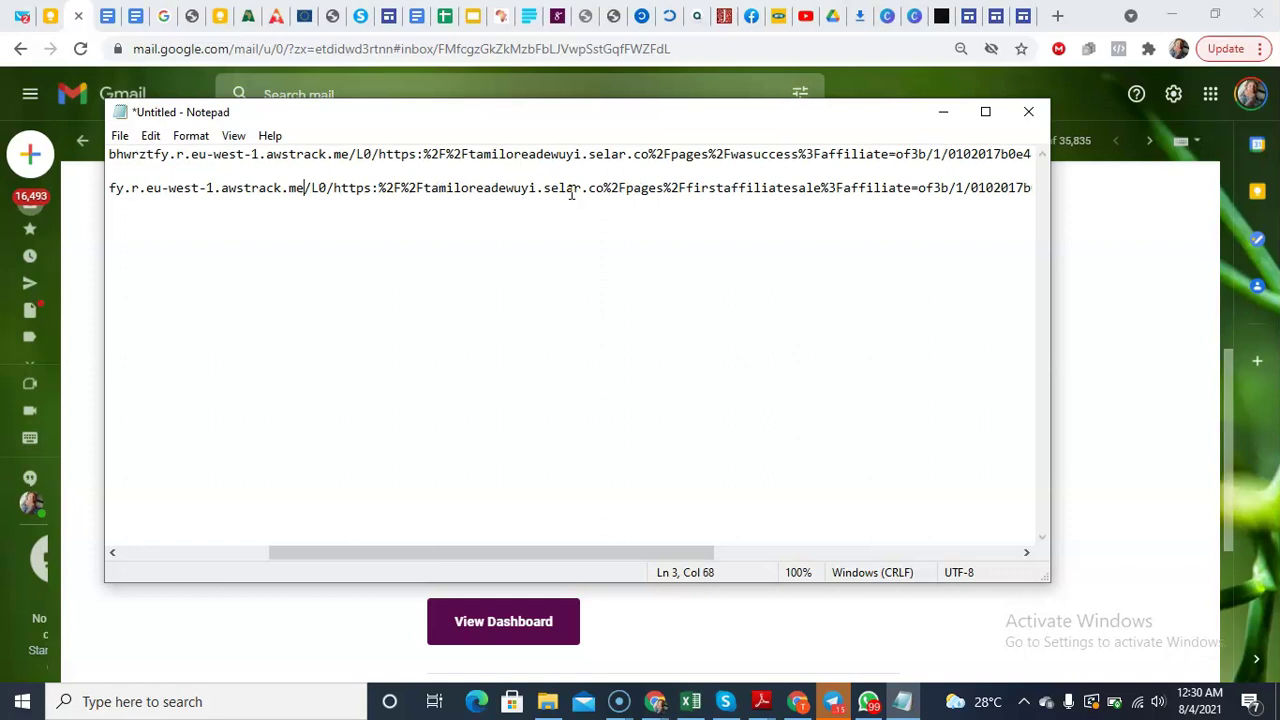
key(Left)
key(Left)
key(Left)
key(Left)
key(Left)
key(Left)
key(Left)
key(Left)
key(Left)
key(Left)
key(Left)
key(Left)
key(Left)
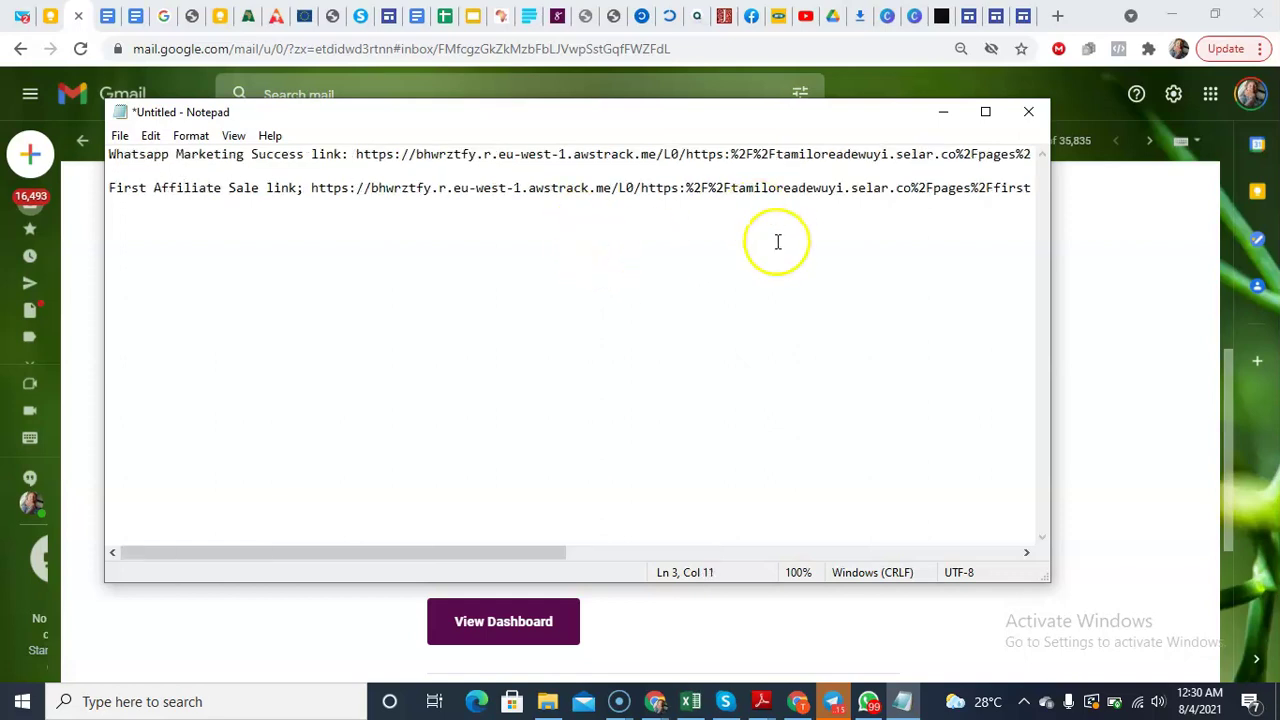
Step: Place the cursor at the end of the First Affiliate Sale link and insert two line breaks
click(286, 300)
click(665, 218)
click(1012, 190)
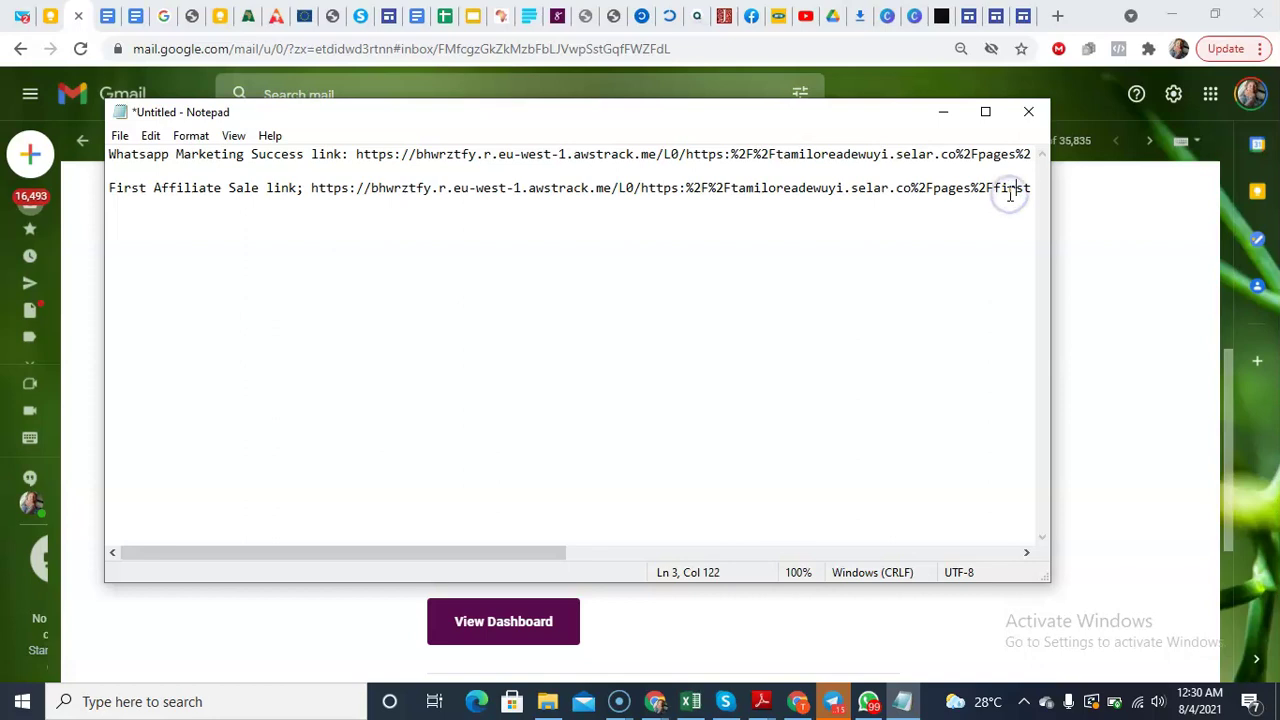
key(Right)
key(Right)
key(Right)
key(Right)
key(Right)
key(Right)
key(Right)
key(Right)
key(Right)
key(Right)
key(Right)
key(Right)
key(Right)
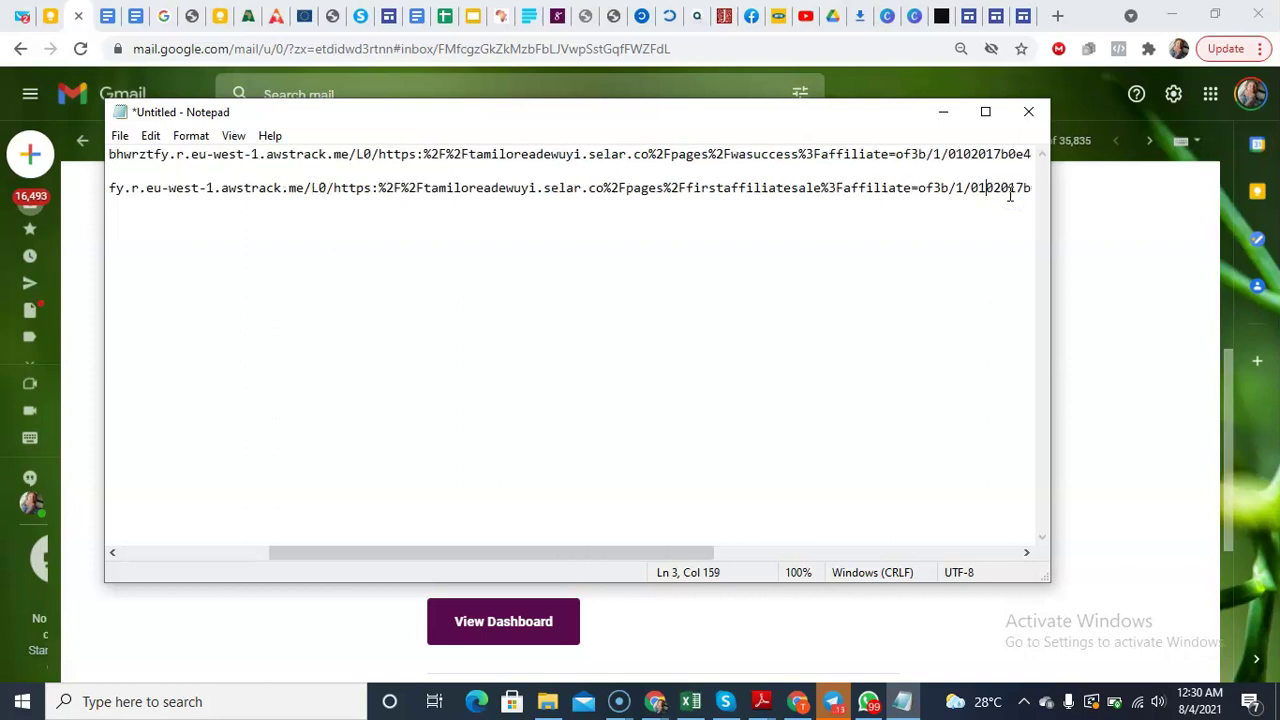
key(Right)
key(Right)
key(Right)
key(Right)
key(Right)
key(Right)
key(Right)
key(Right)
key(Right)
key(Right)
key(Right)
key(Right)
key(Right)
key(Right)
key(Right)
key(Right)
key(Right)
key(Right)
key(Right)
key(Right)
key(Right)
key(Right)
key(Right)
key(Right)
key(Right)
key(Right)
key(Right)
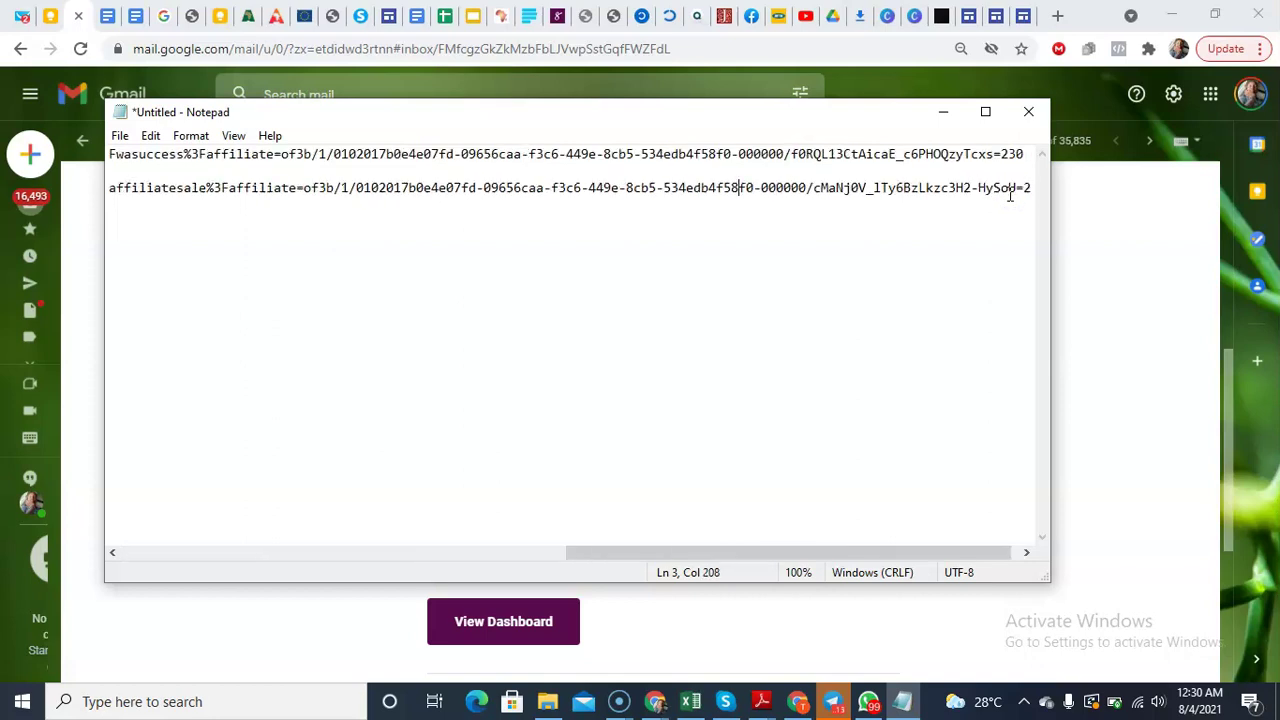
key(Right)
key(Right)
key(Right)
key(Right)
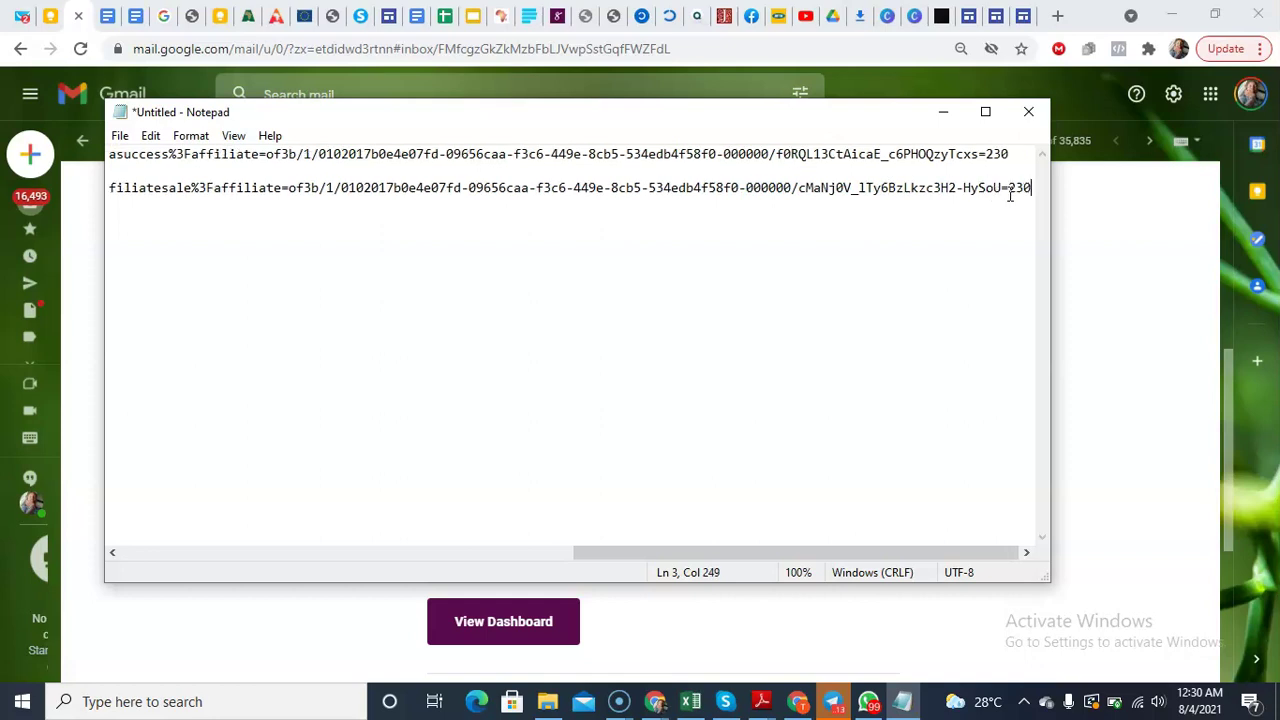
key(Return)
key(Return)
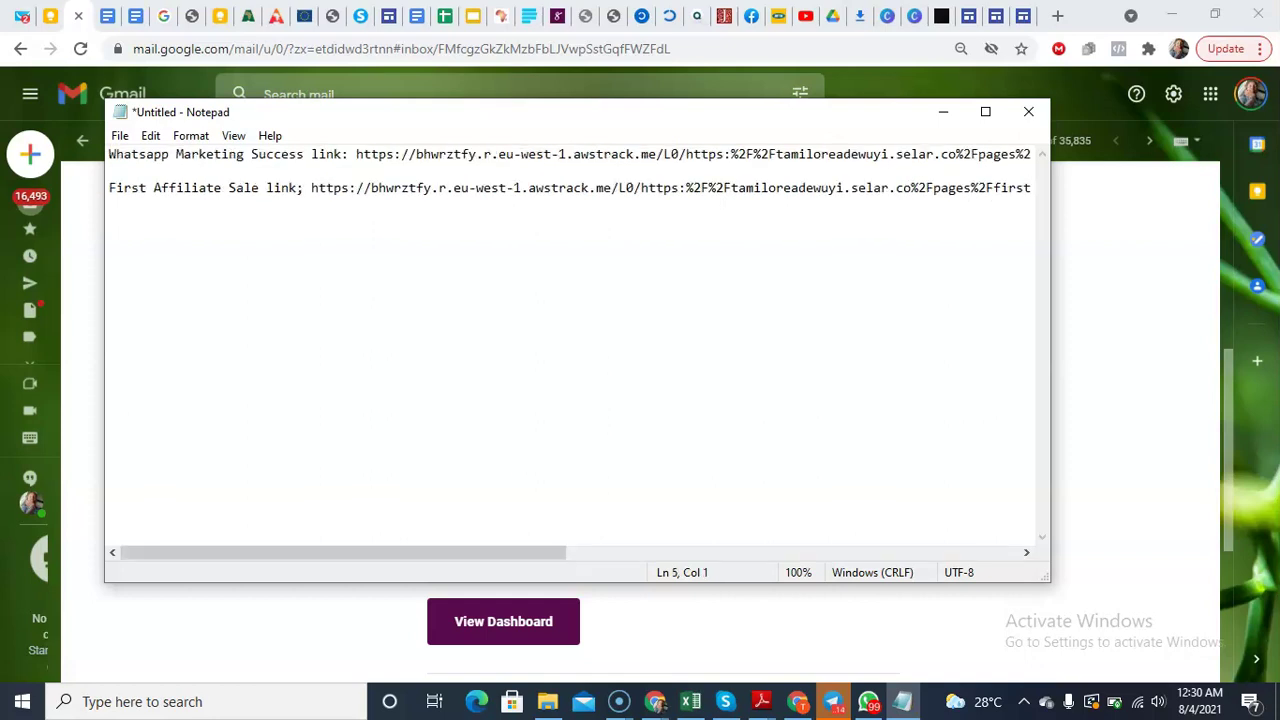
Step: Write the link shortener names "bit.ly" and "tinyurl.com" on separate lines below the First Affiliate Sale link in the note
text(bit)
text(m)
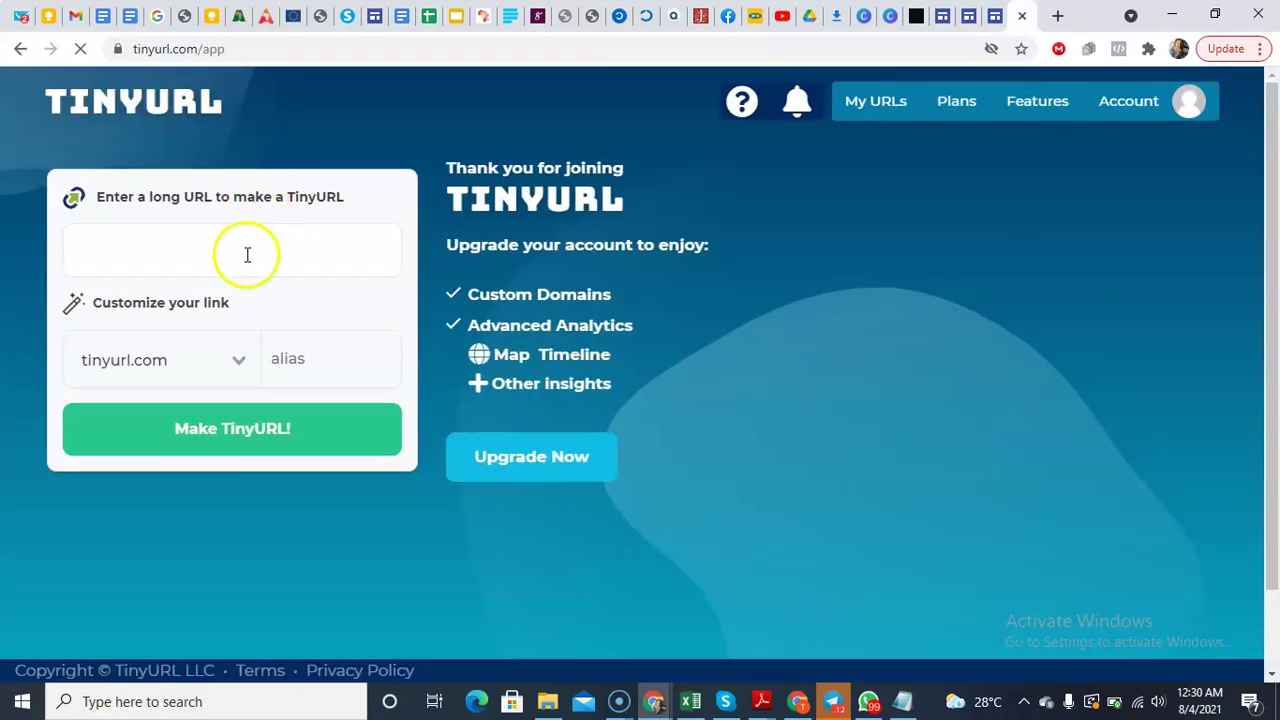
Step: Shorten the copied First Affiliate Sale link on TinyURL with the tinyurl.com domain and the alias "fastami"
click(230, 254)
key(ctrl+v)
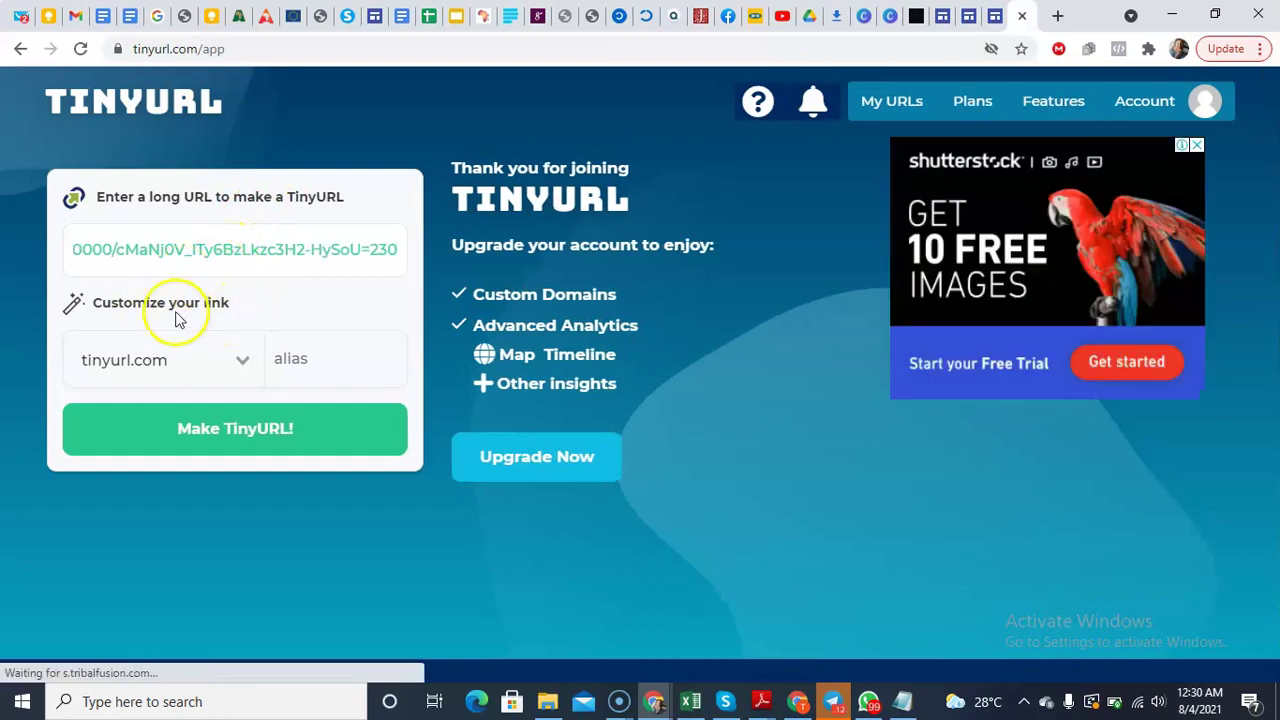
click(297, 362)
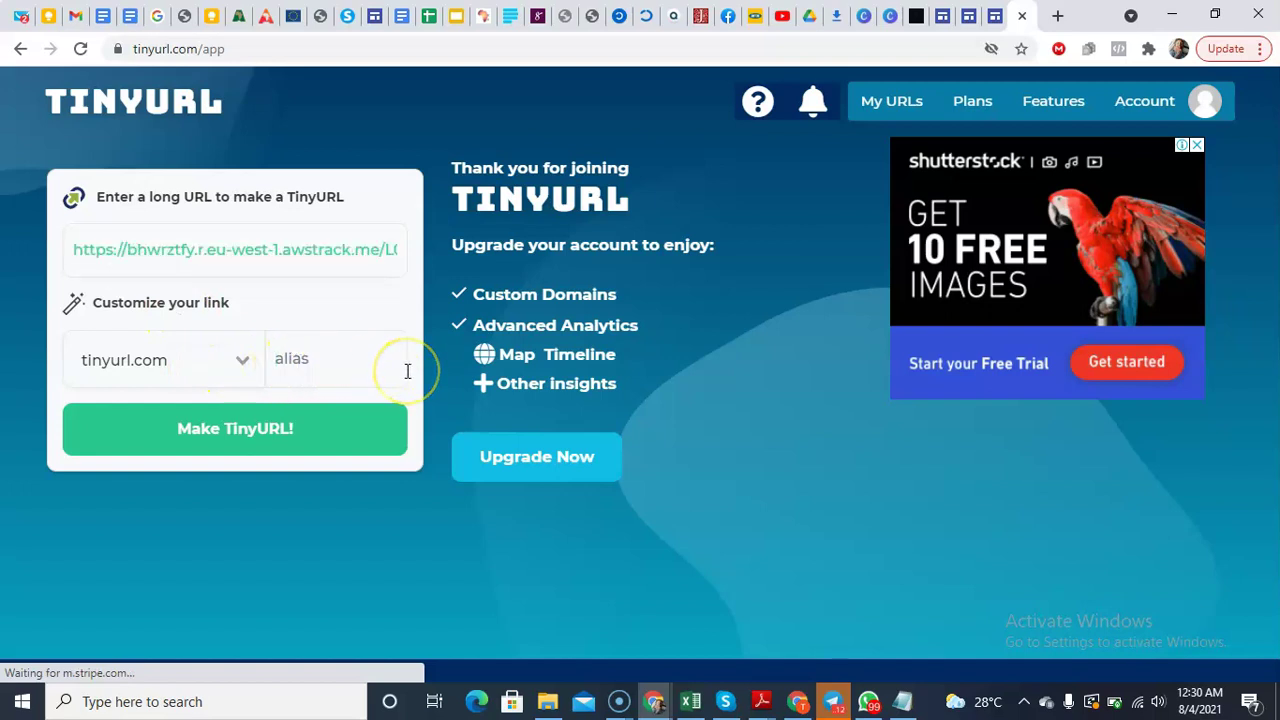
text(fastam)
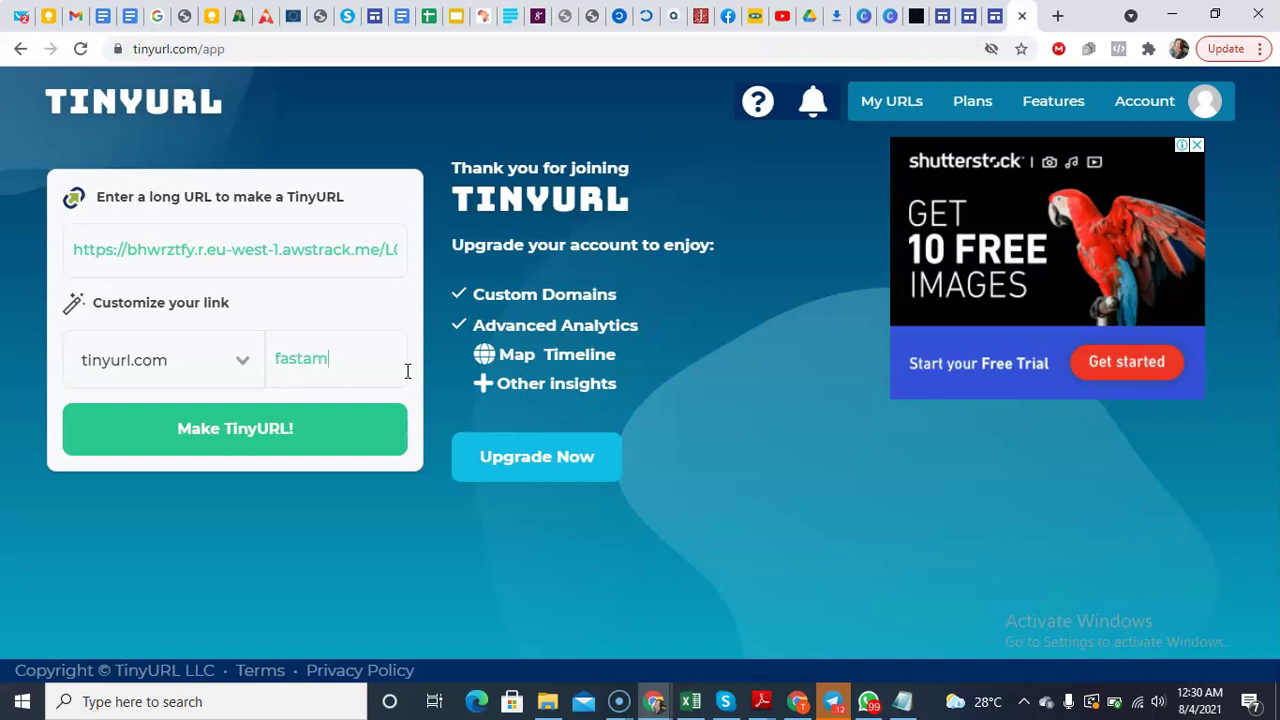
text(i)
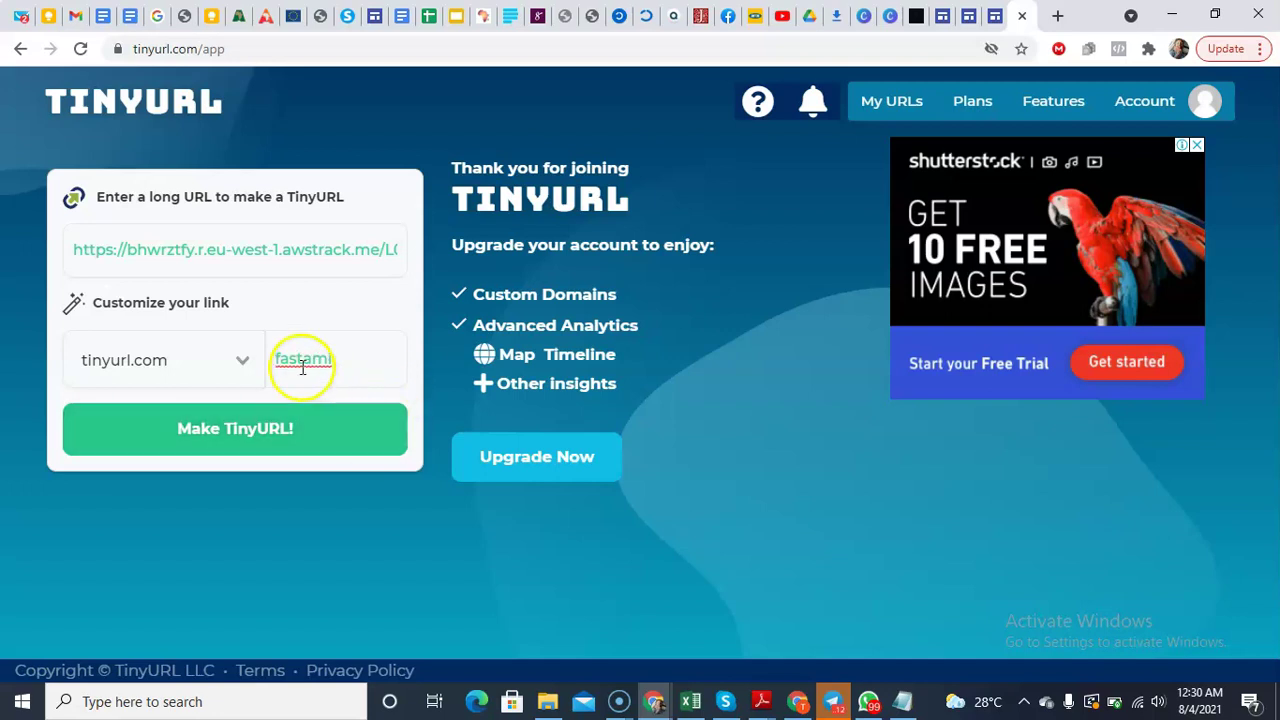
click(292, 427)
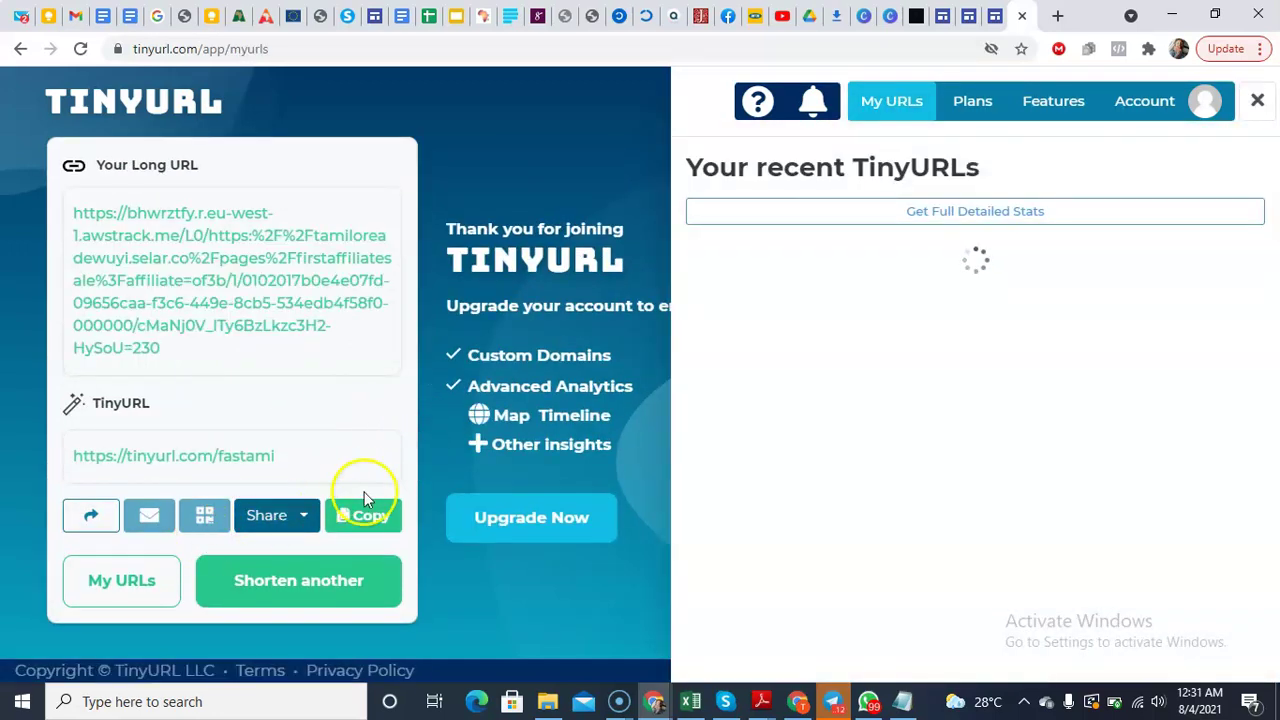
Step: Copy the short link and paste it over the long First Affiliate Sale address in the Notepad note, then minimize the note
click(366, 518)
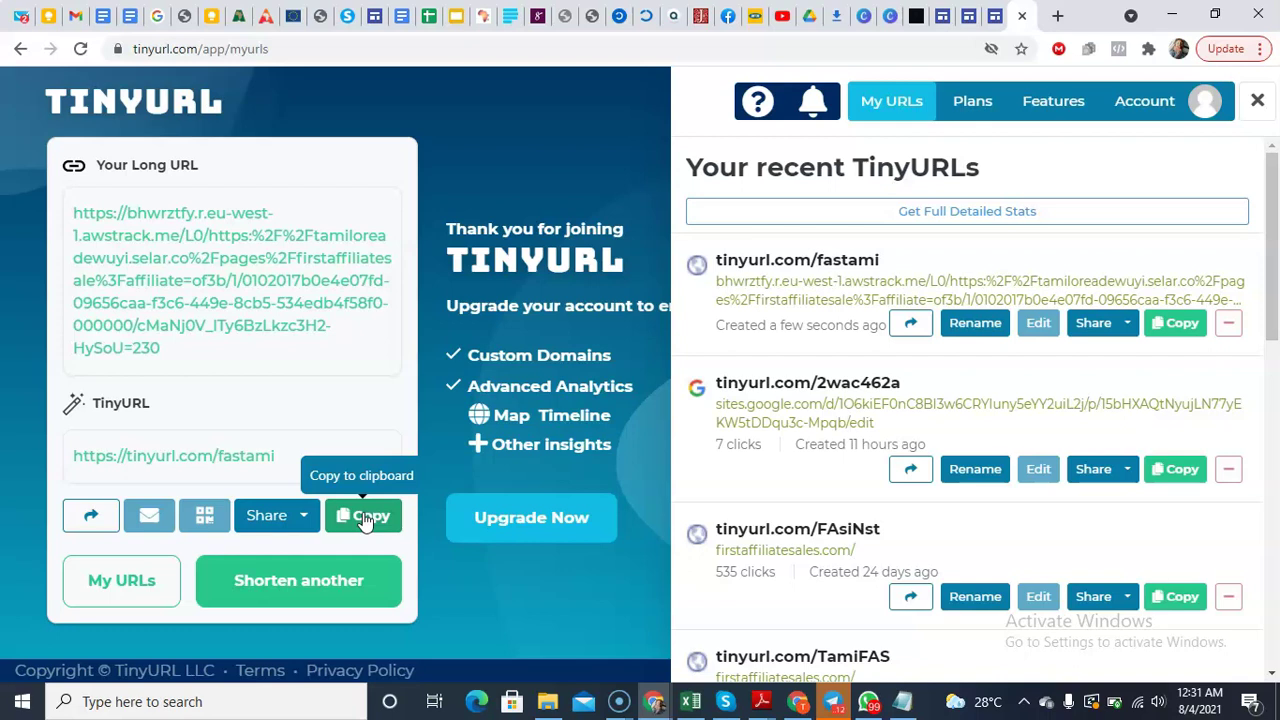
click(365, 518)
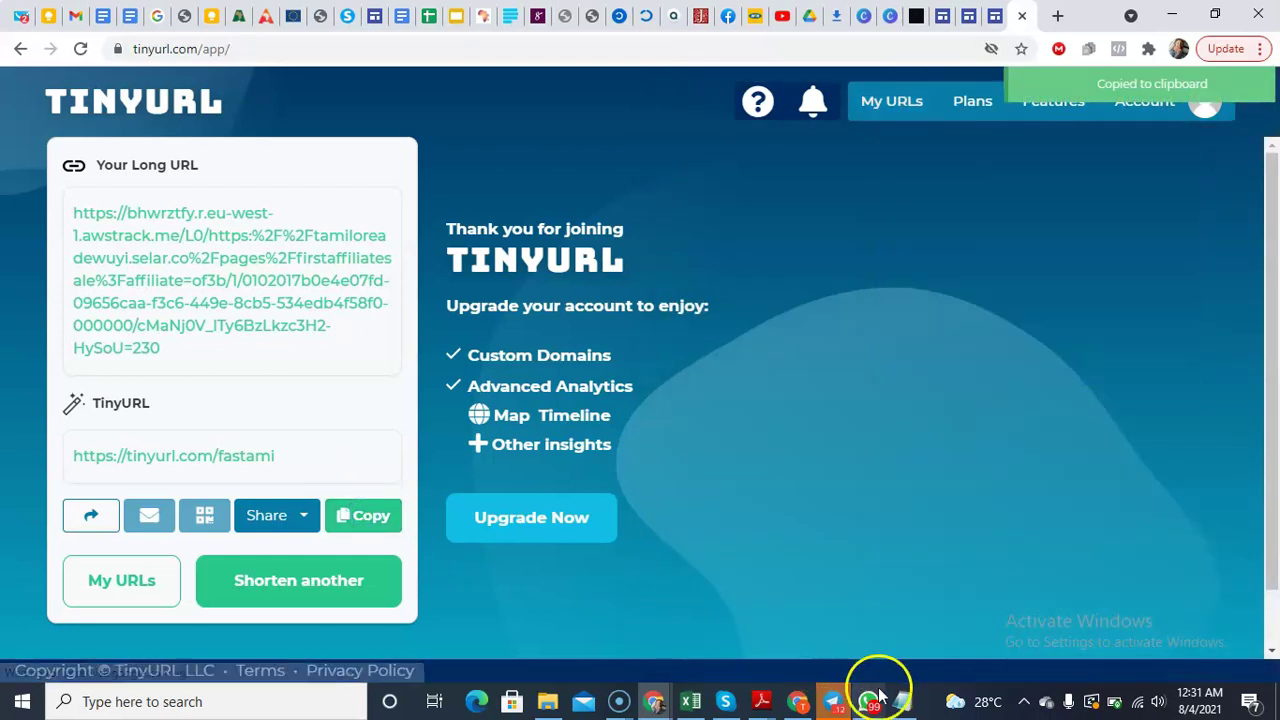
click(903, 705)
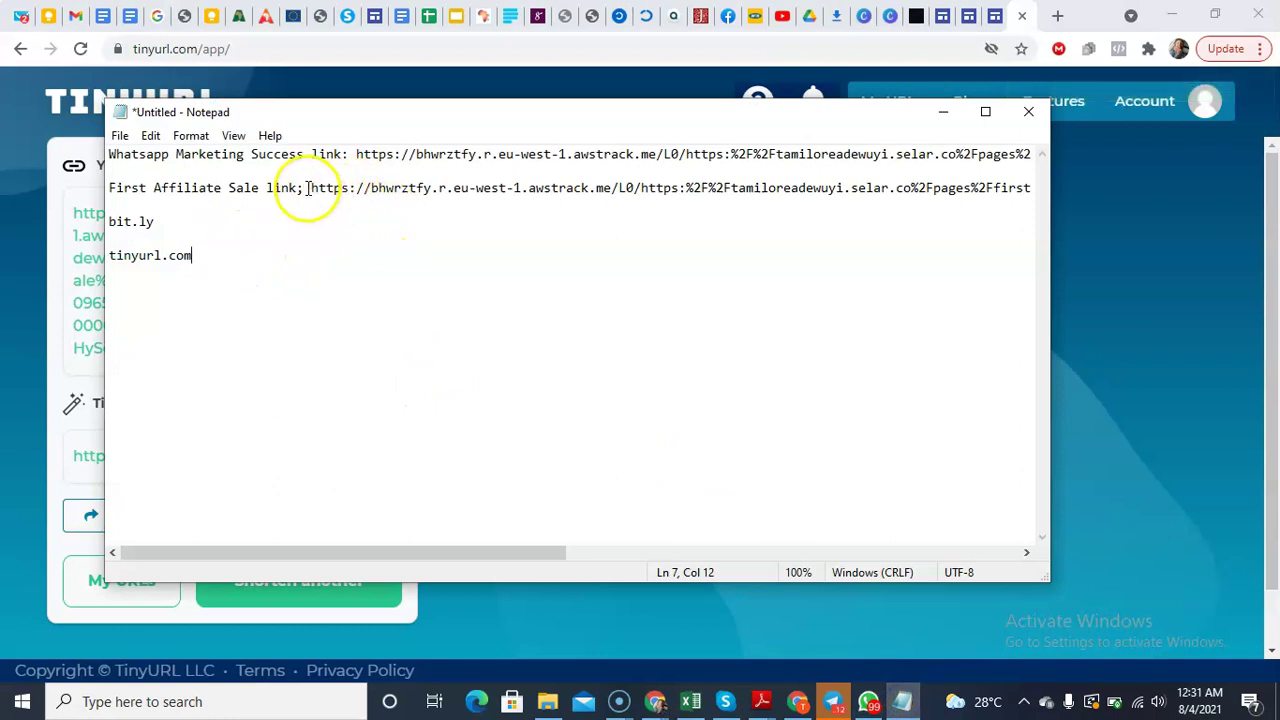
drag(306, 188, 908, 202)
key(BackSpace)
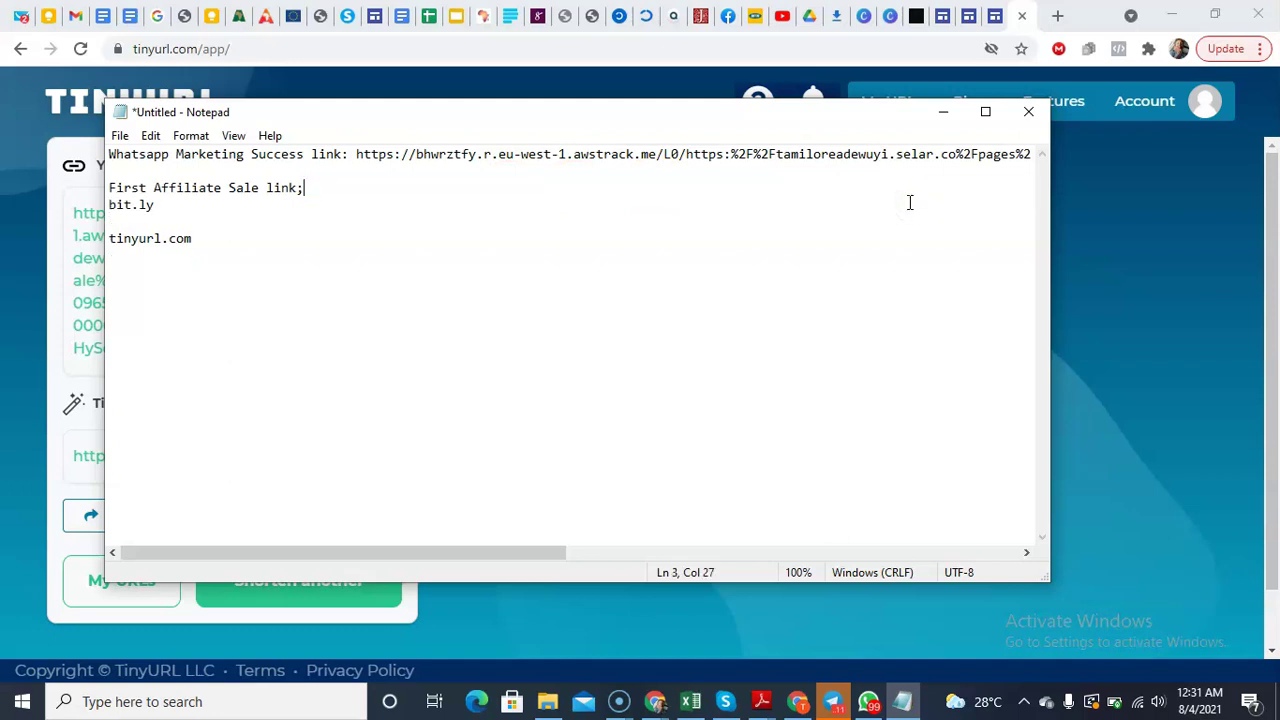
key(ctrl+v)
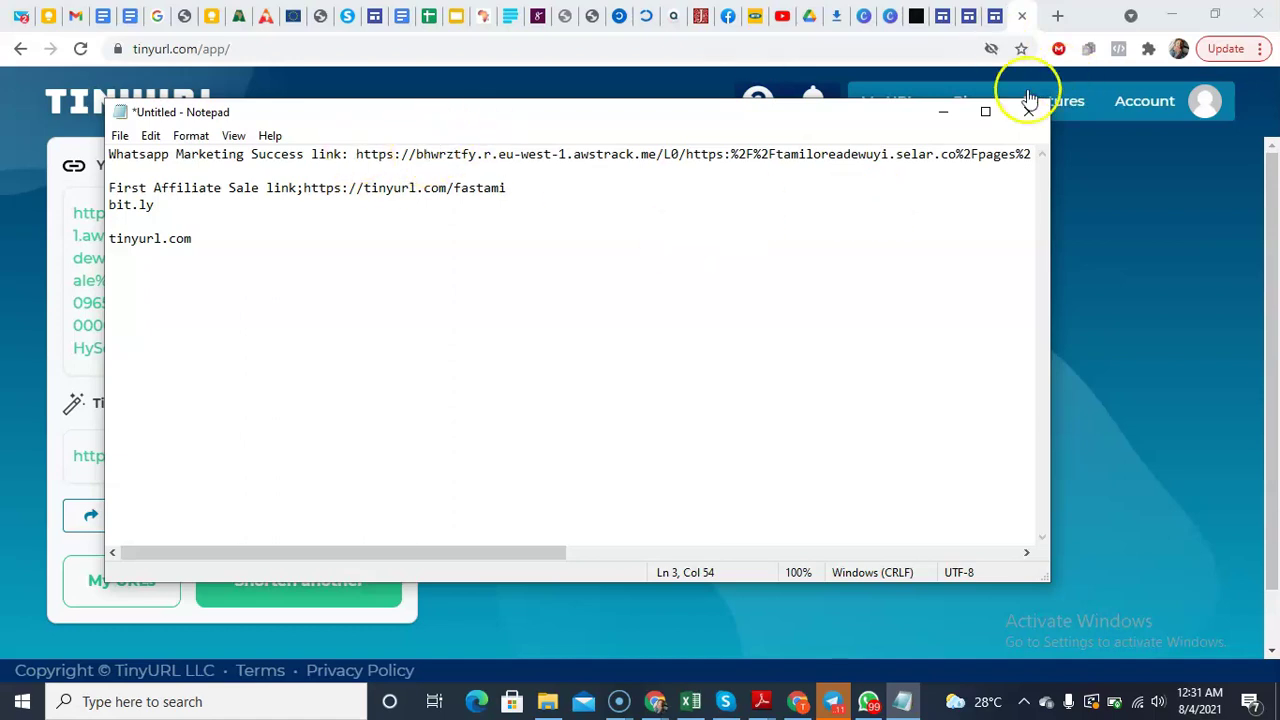
click(943, 112)
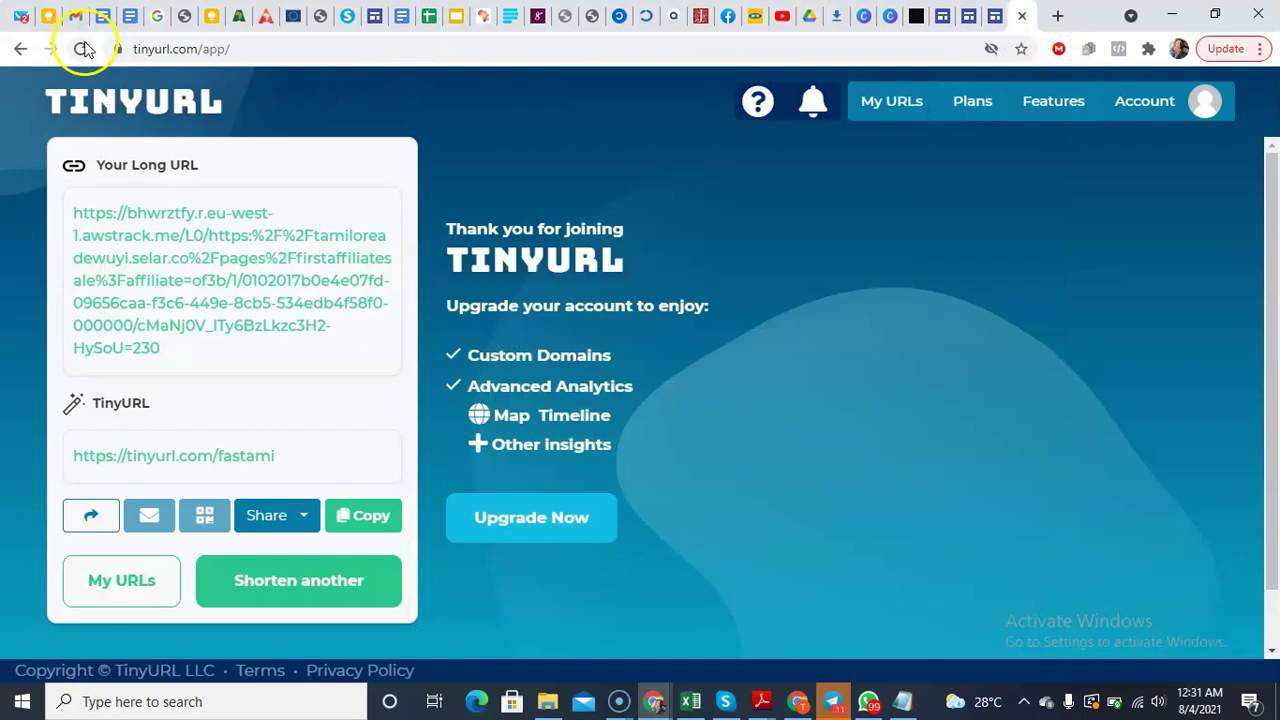
Step: Open the Selar affiliate links page from the notification email and check its navigation menu
click(75, 16)
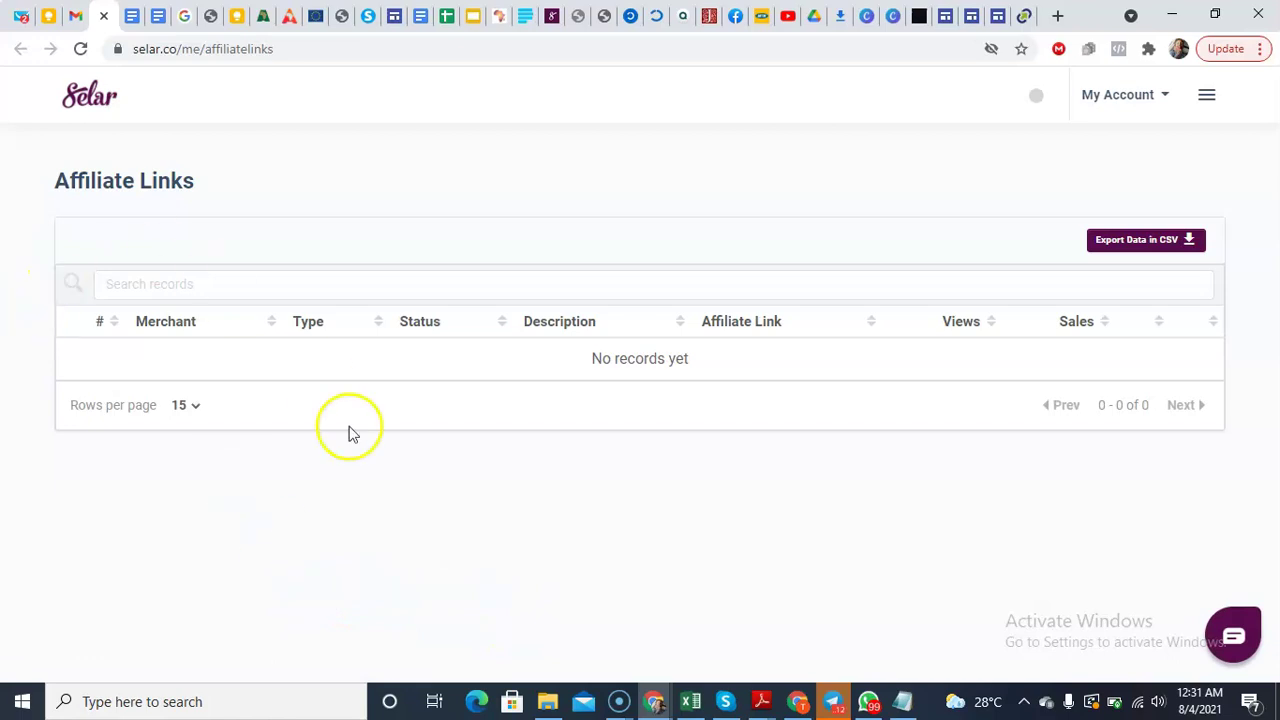
click(1210, 98)
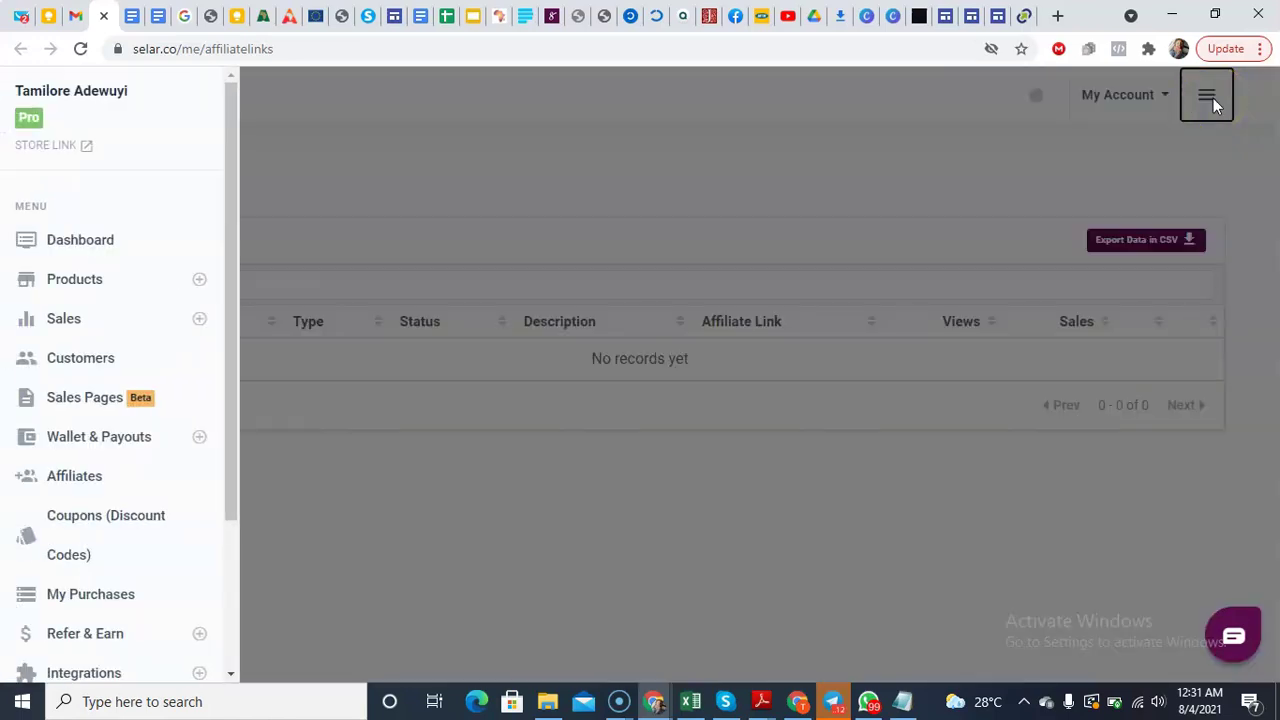
click(647, 170)
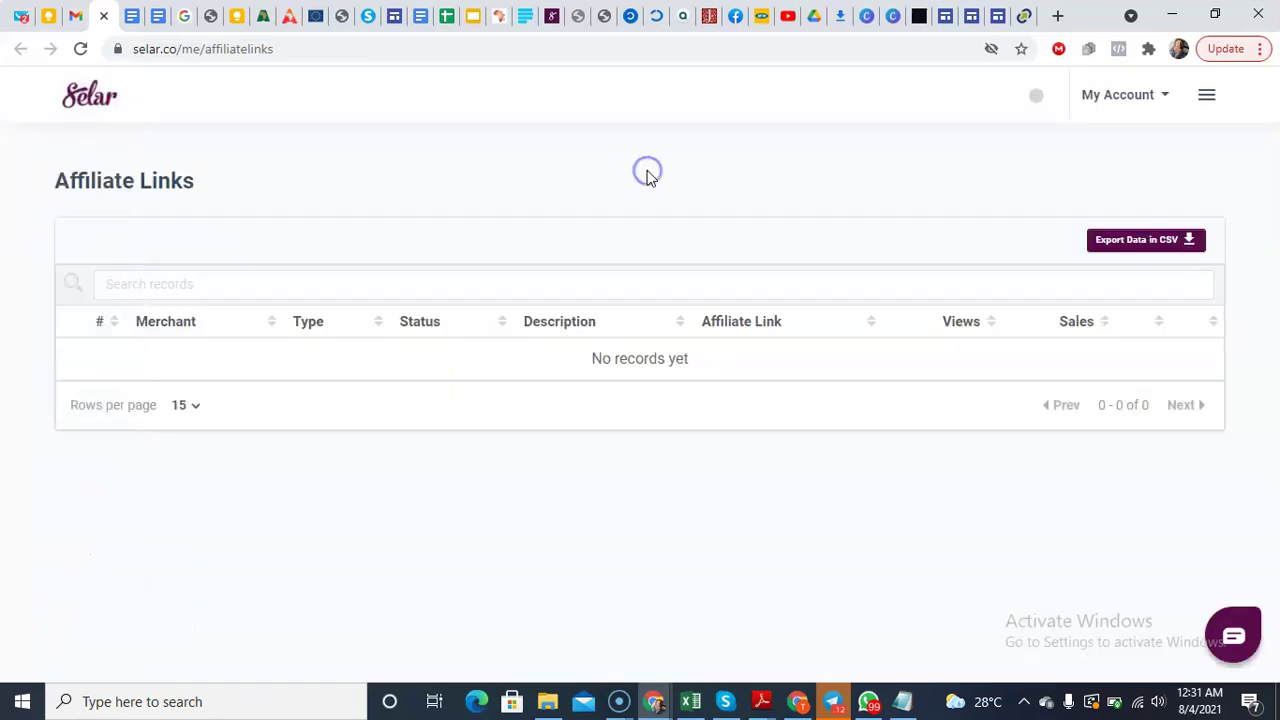
Step: Log out of the current Selar account and review the login form's username and password fields
click(1140, 97)
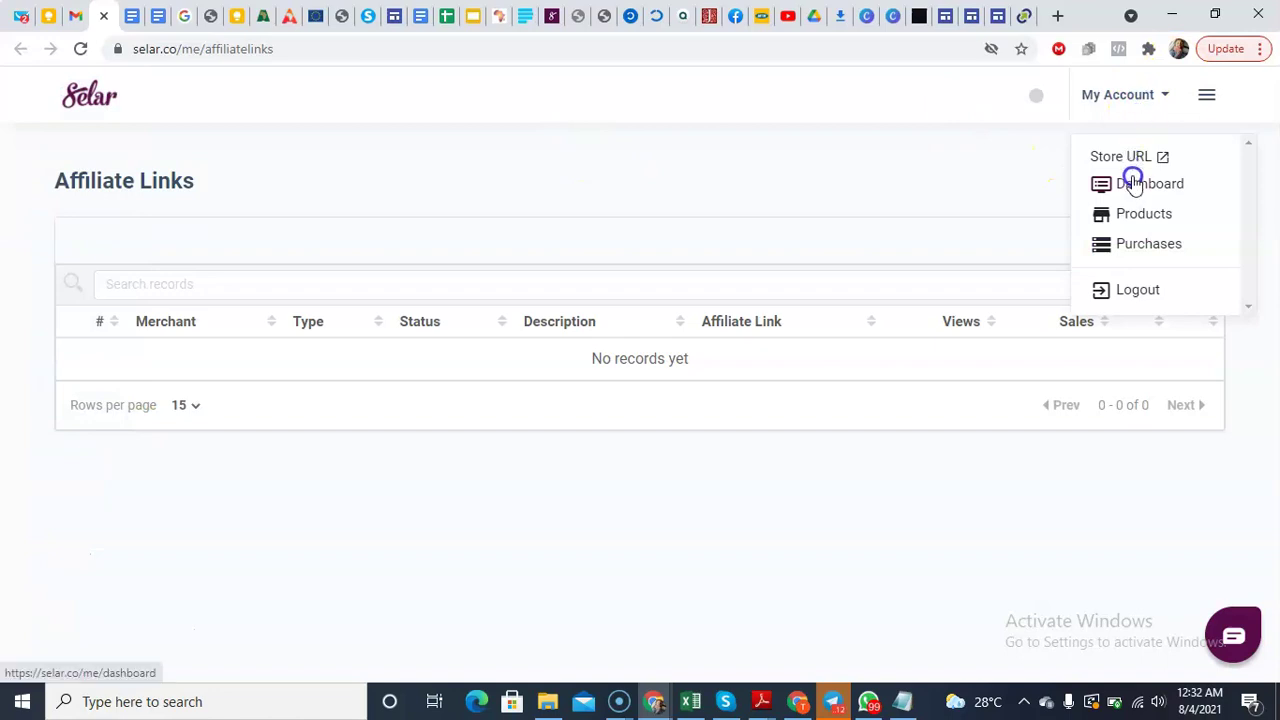
click(1140, 300)
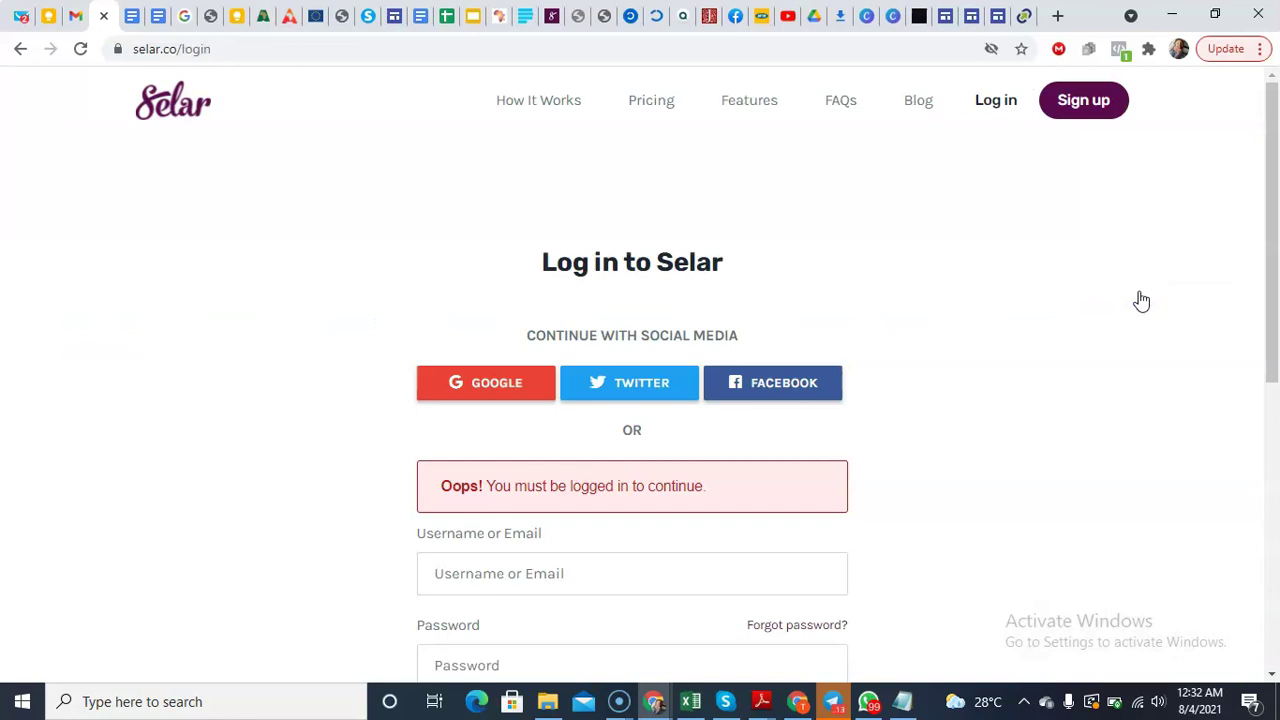
drag(1273, 223, 1275, 320)
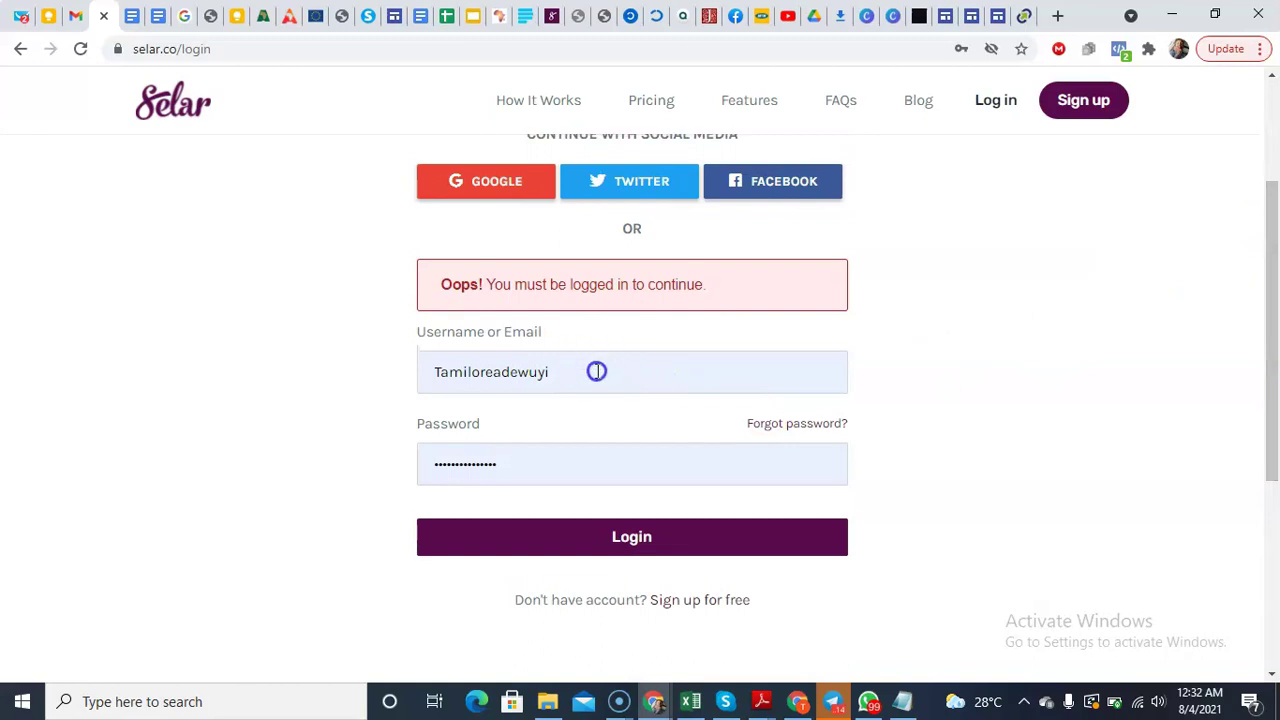
drag(1273, 267, 1268, 157)
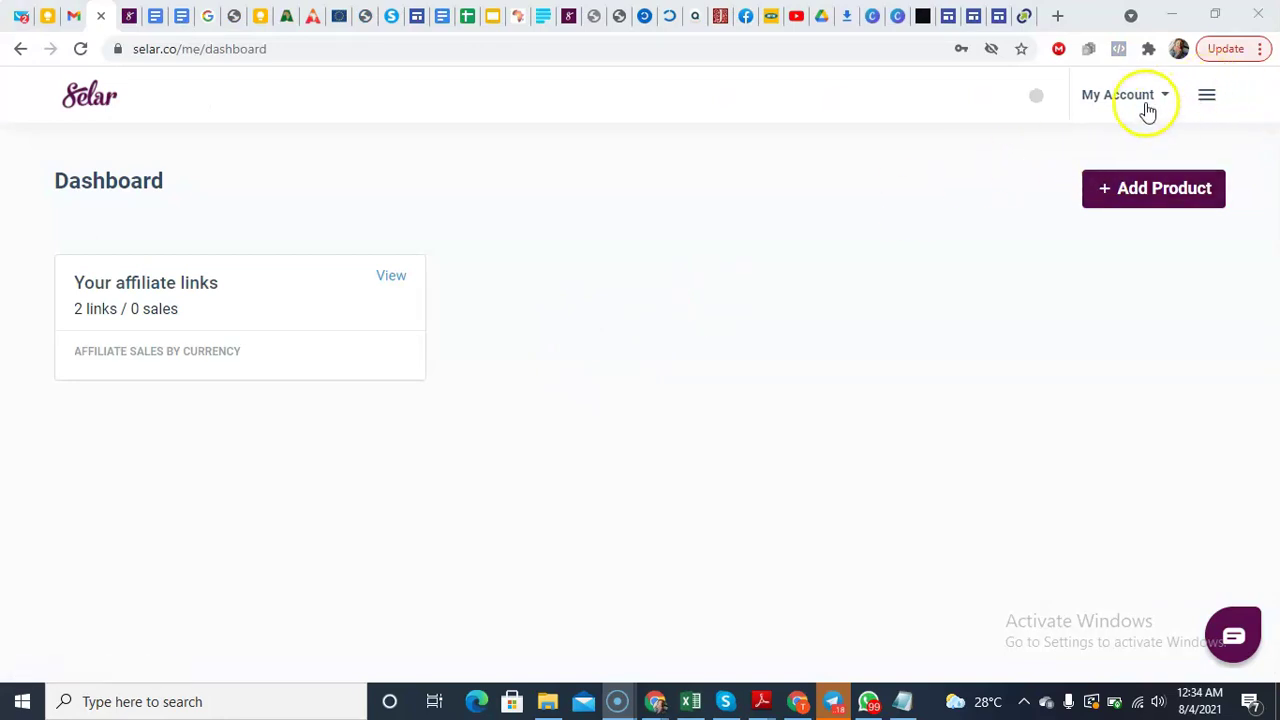
Step: Revisit the email's dashboard link, return to the Selar dashboard and view the list of affiliate links
click(77, 14)
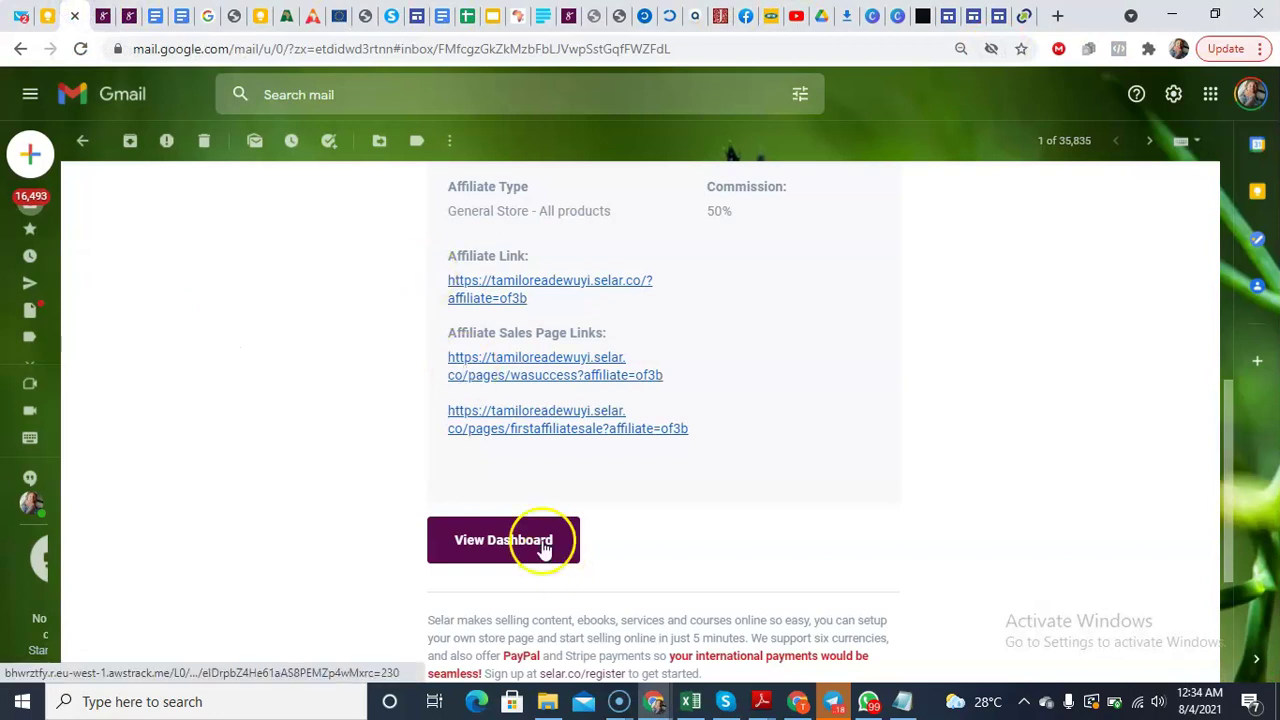
click(102, 16)
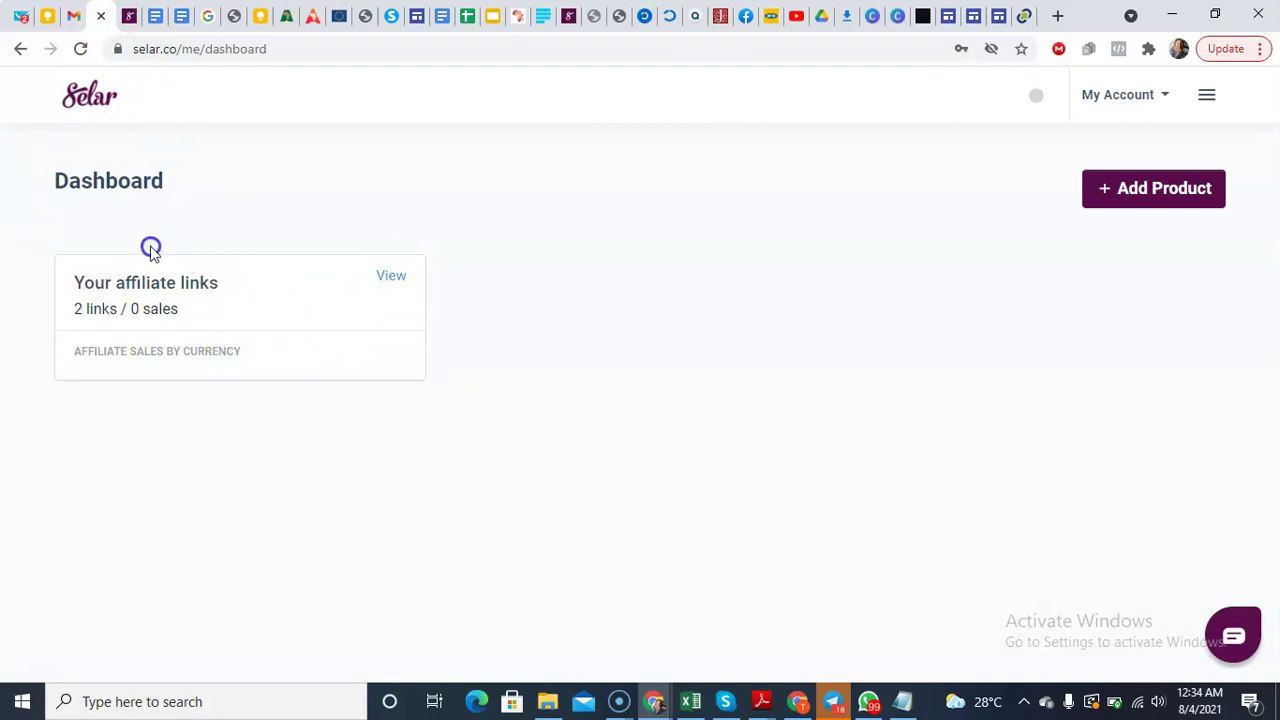
click(146, 343)
click(395, 284)
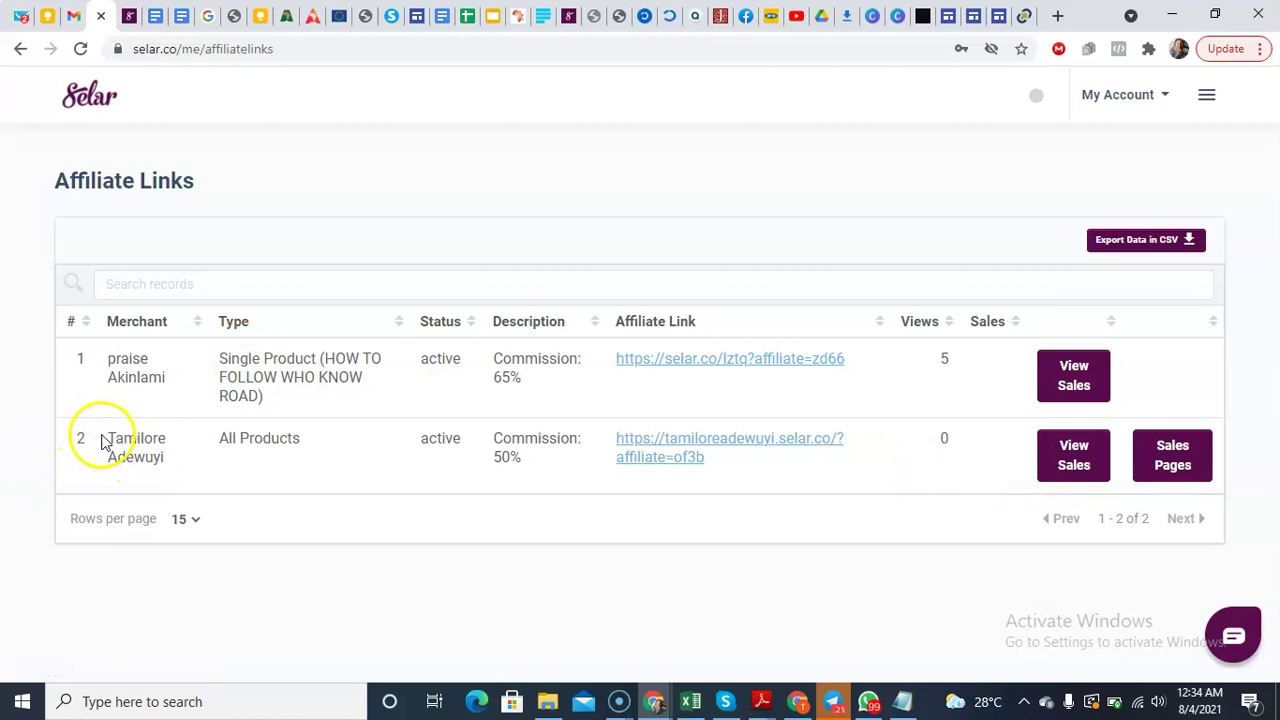
Step: Examine the merchant, type and status of the All Products entry in the affiliate links table
drag(114, 438, 173, 458)
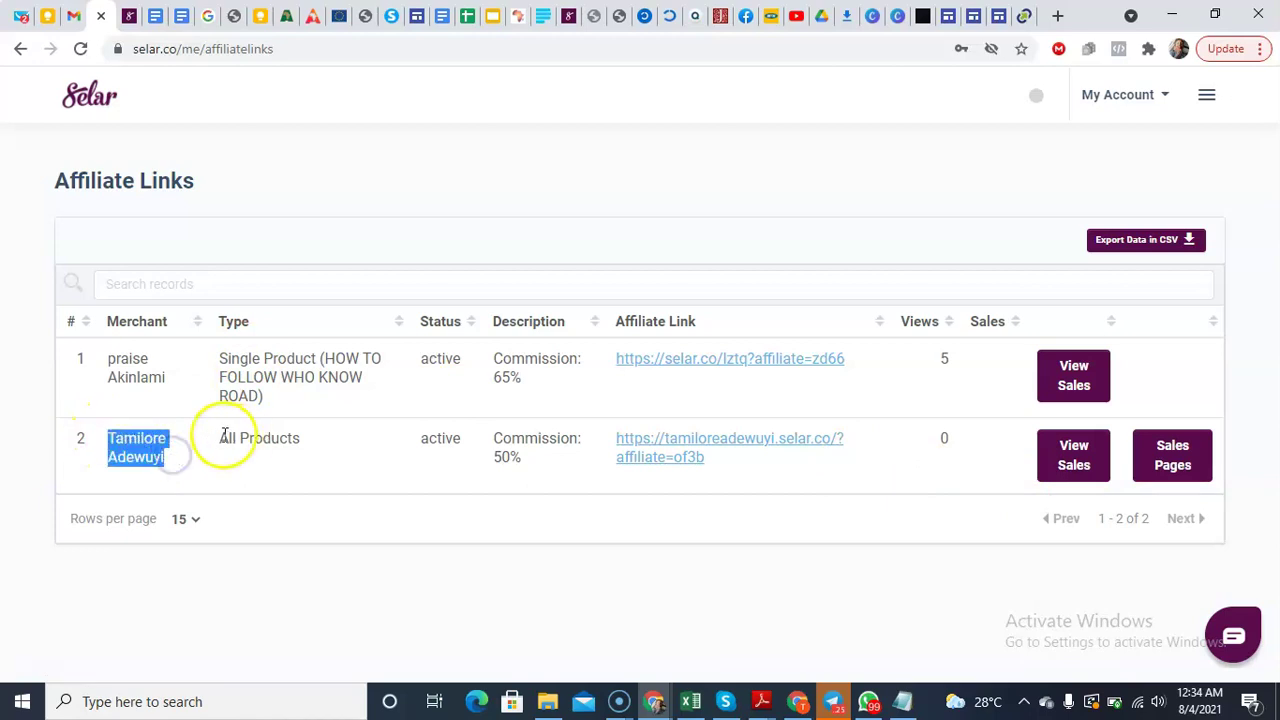
click(220, 441)
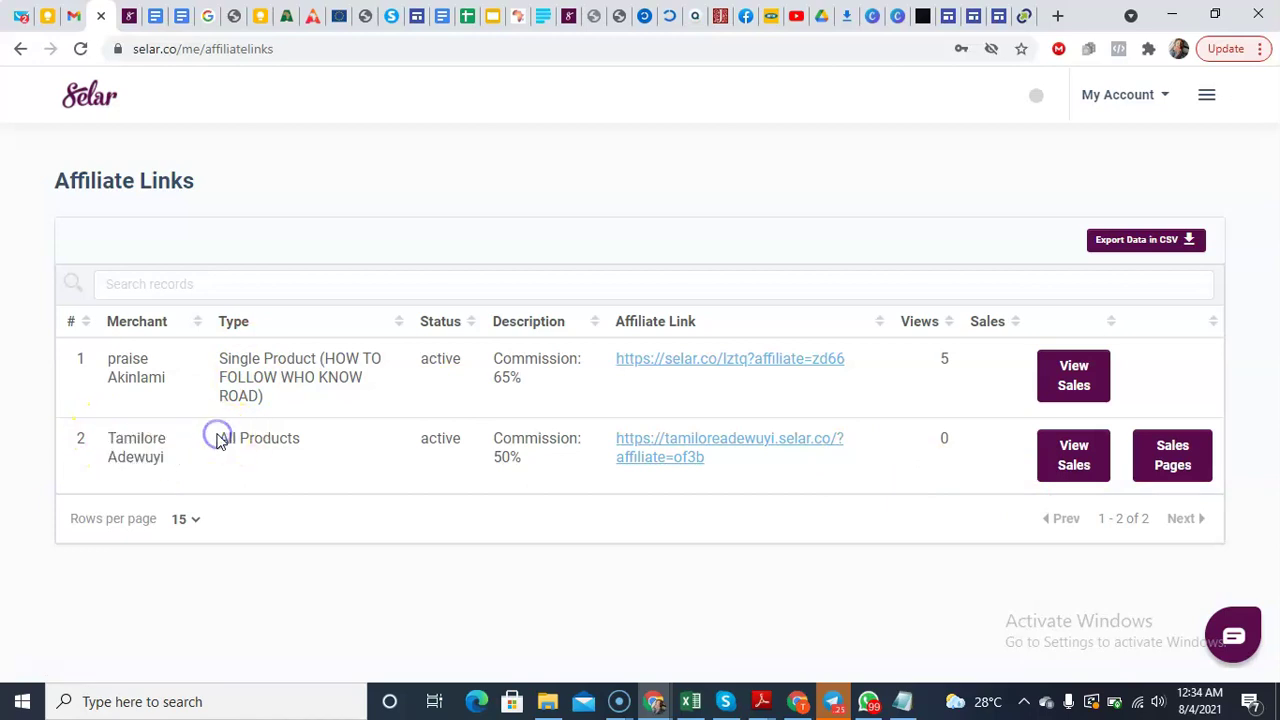
click(321, 447)
click(476, 432)
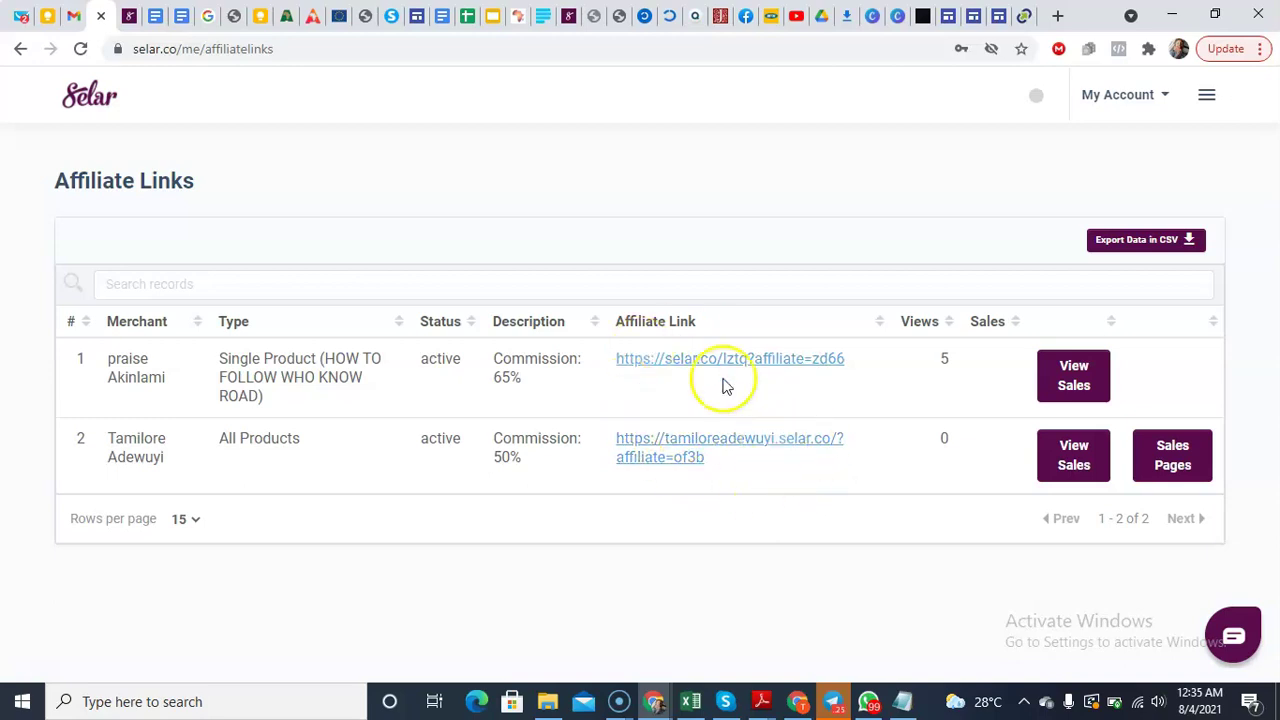
Step: Copy the All Products affiliate link, open it in Microsoft Edge to view the store's products, and minimize that browser
right_click(703, 455)
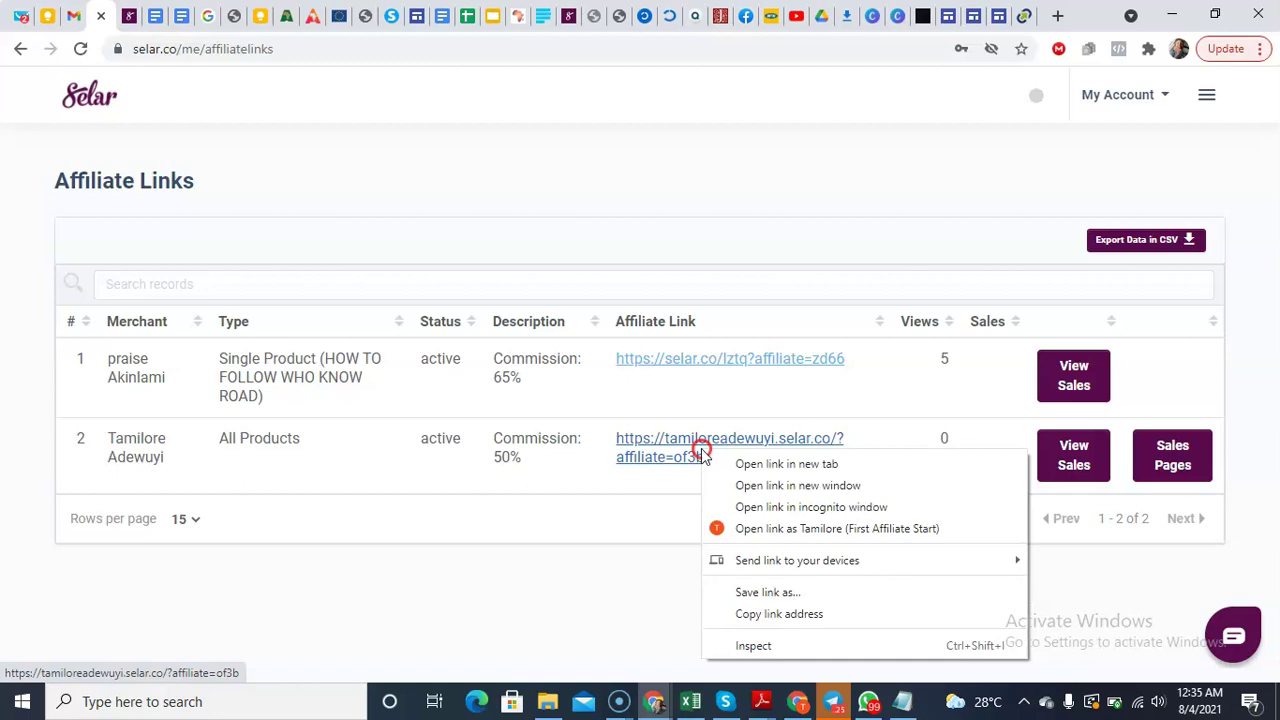
click(770, 615)
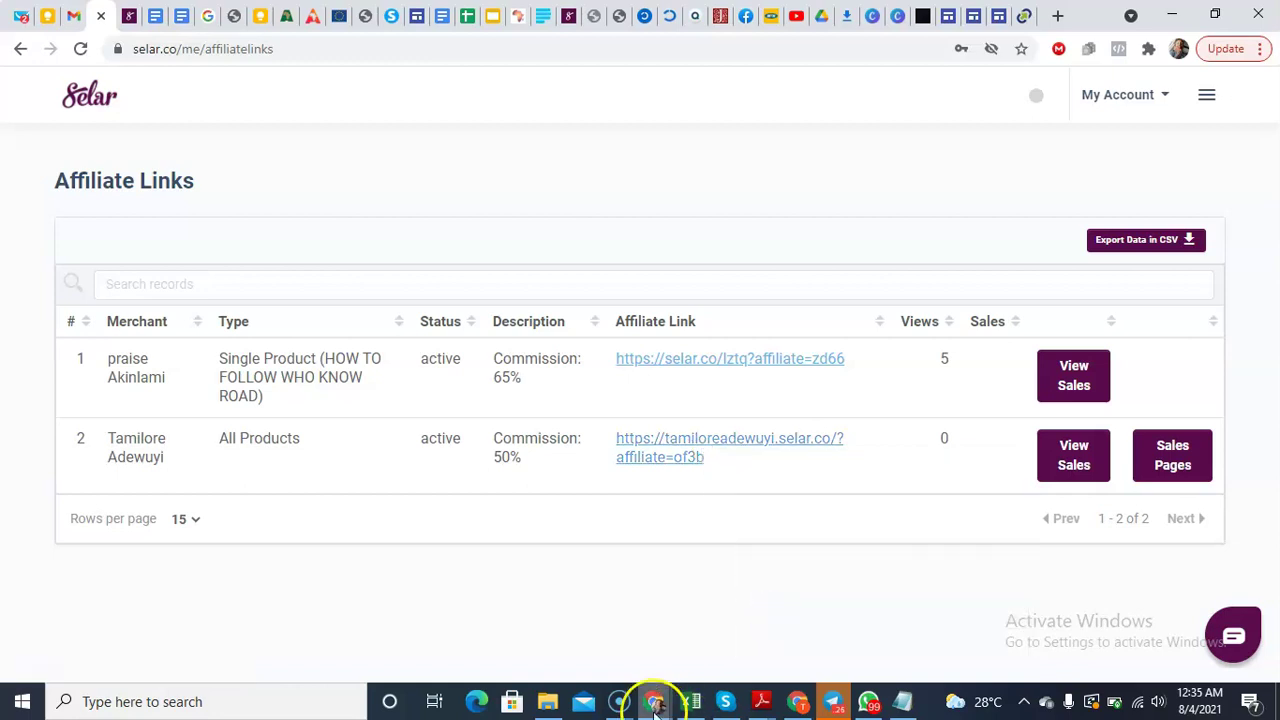
click(476, 703)
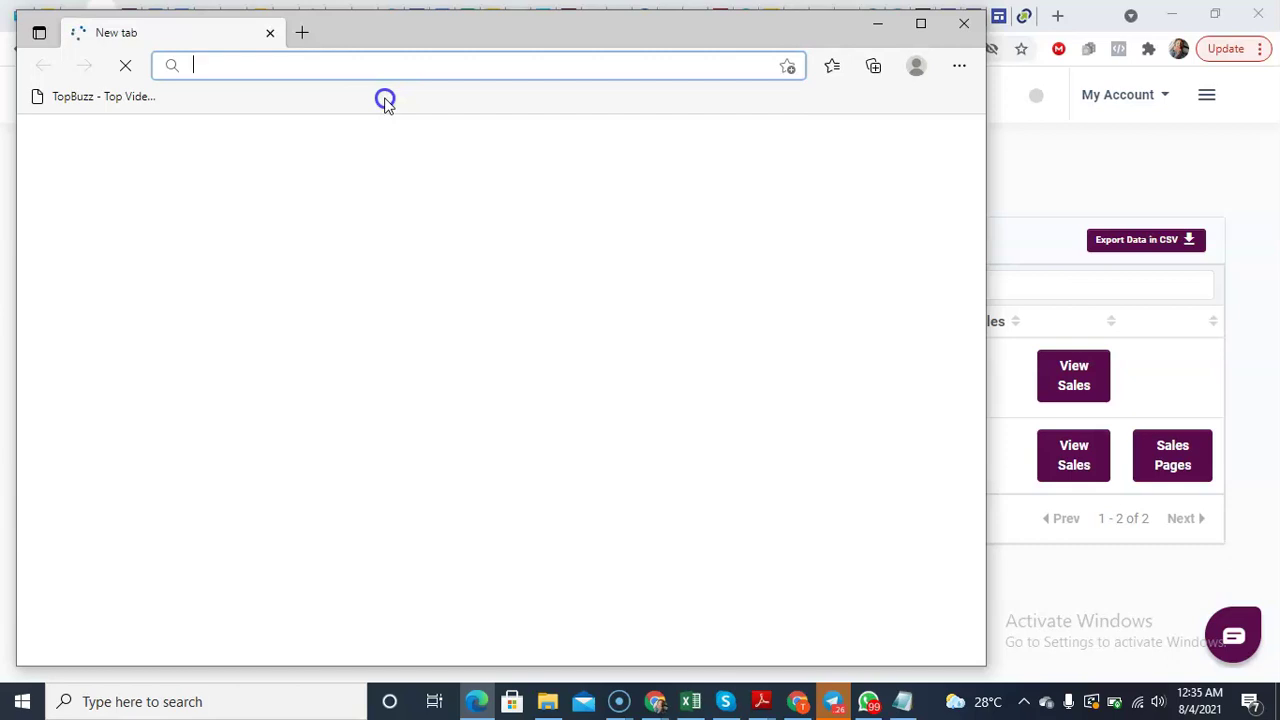
key(ctrl+v)
click(386, 101)
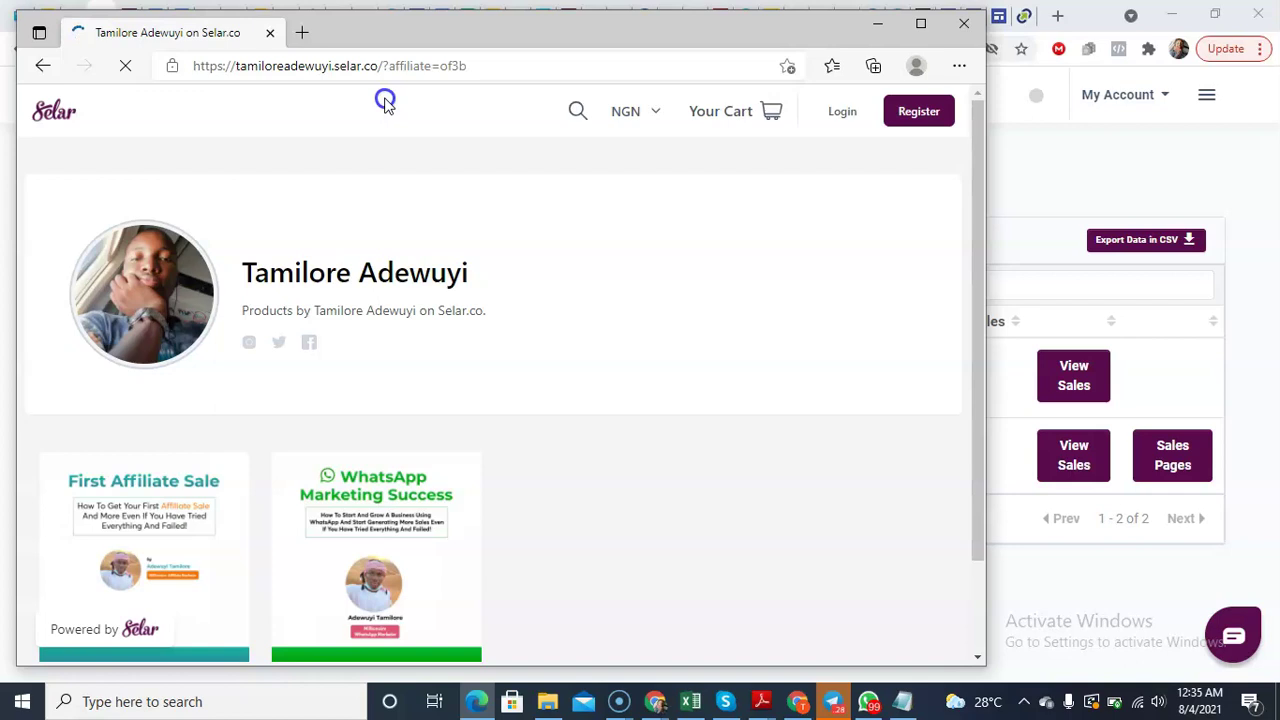
scroll(385, 103, down, 1)
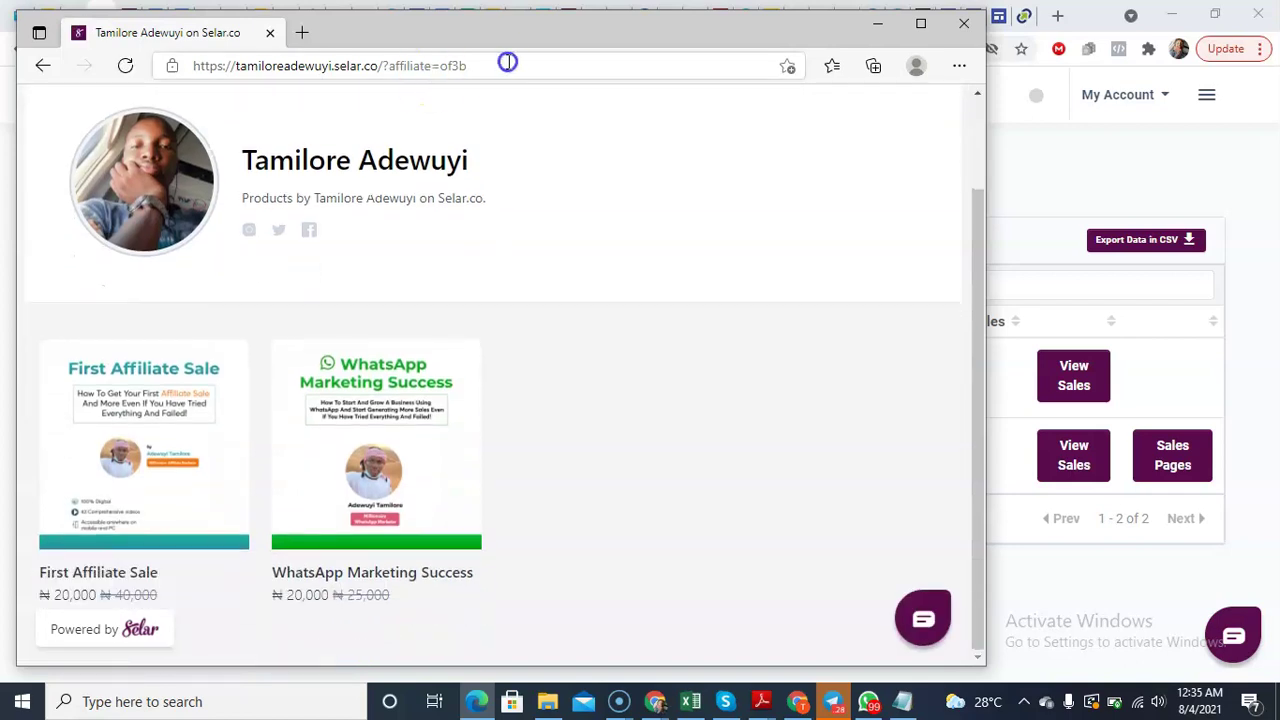
click(876, 30)
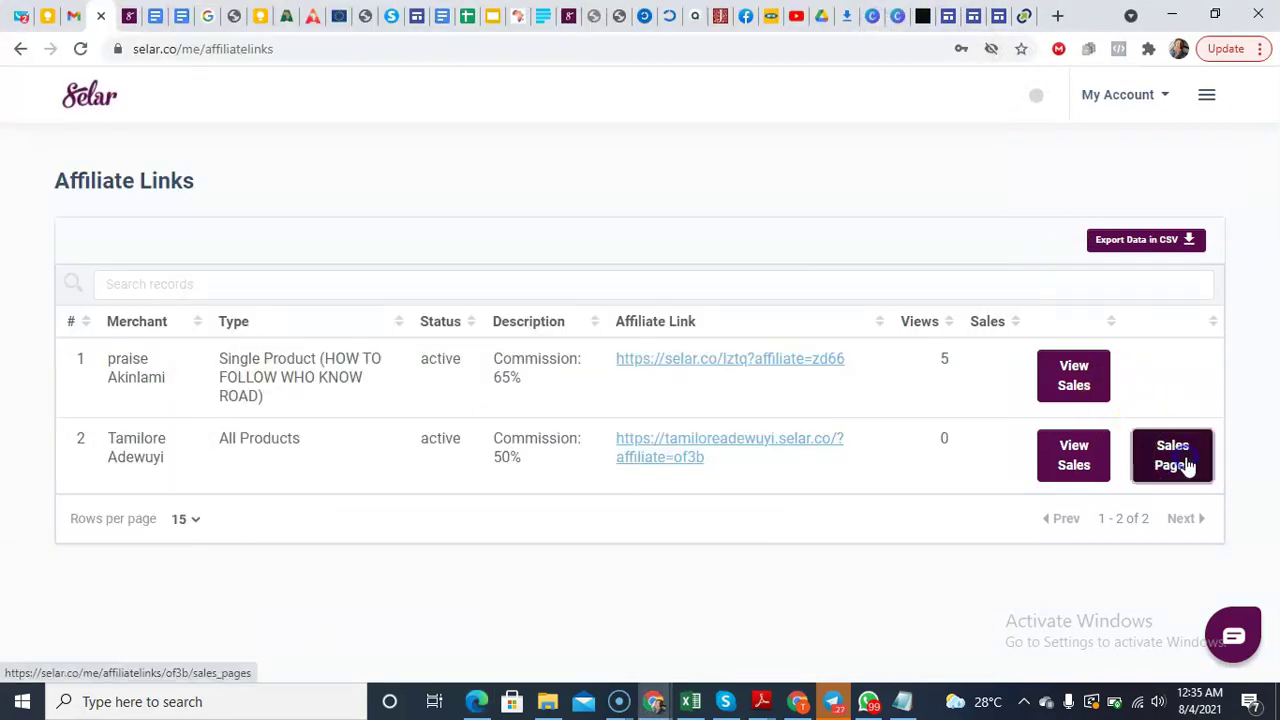
Step: Open the sales pages of the All Products affiliate entry and copy the WhatsApp Marketing Success link address
click(1186, 466)
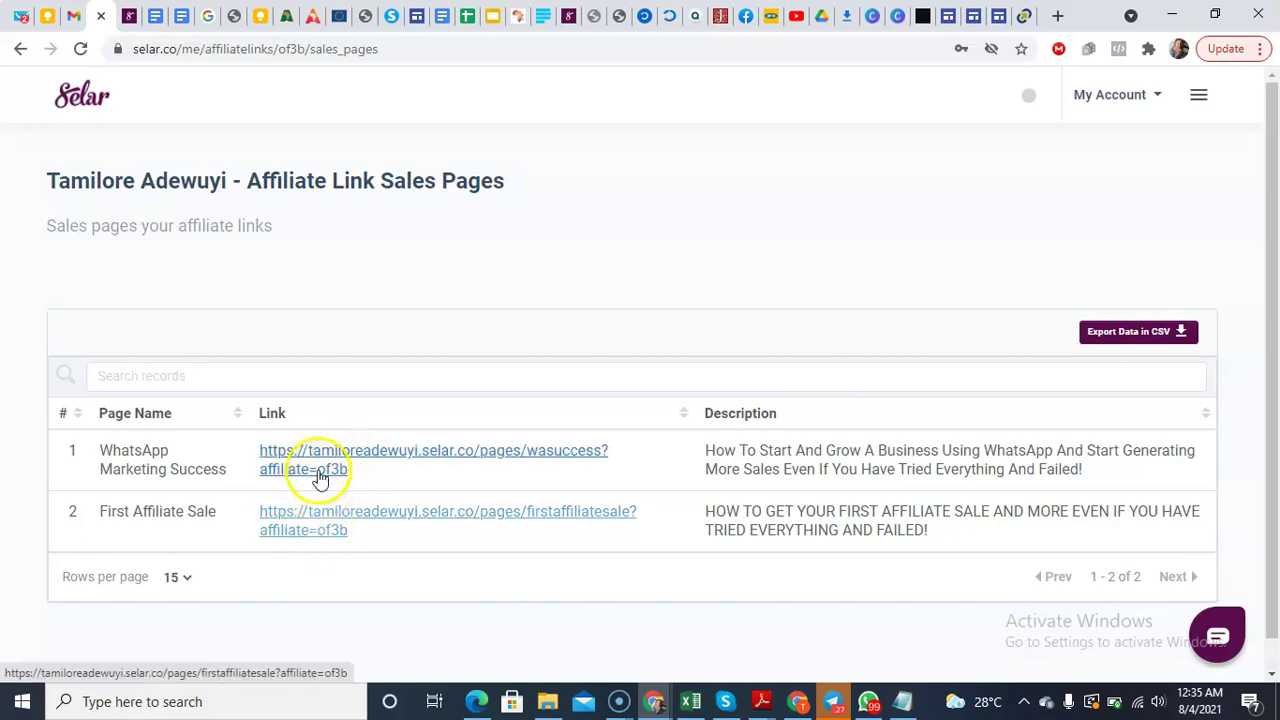
right_click(318, 474)
click(372, 631)
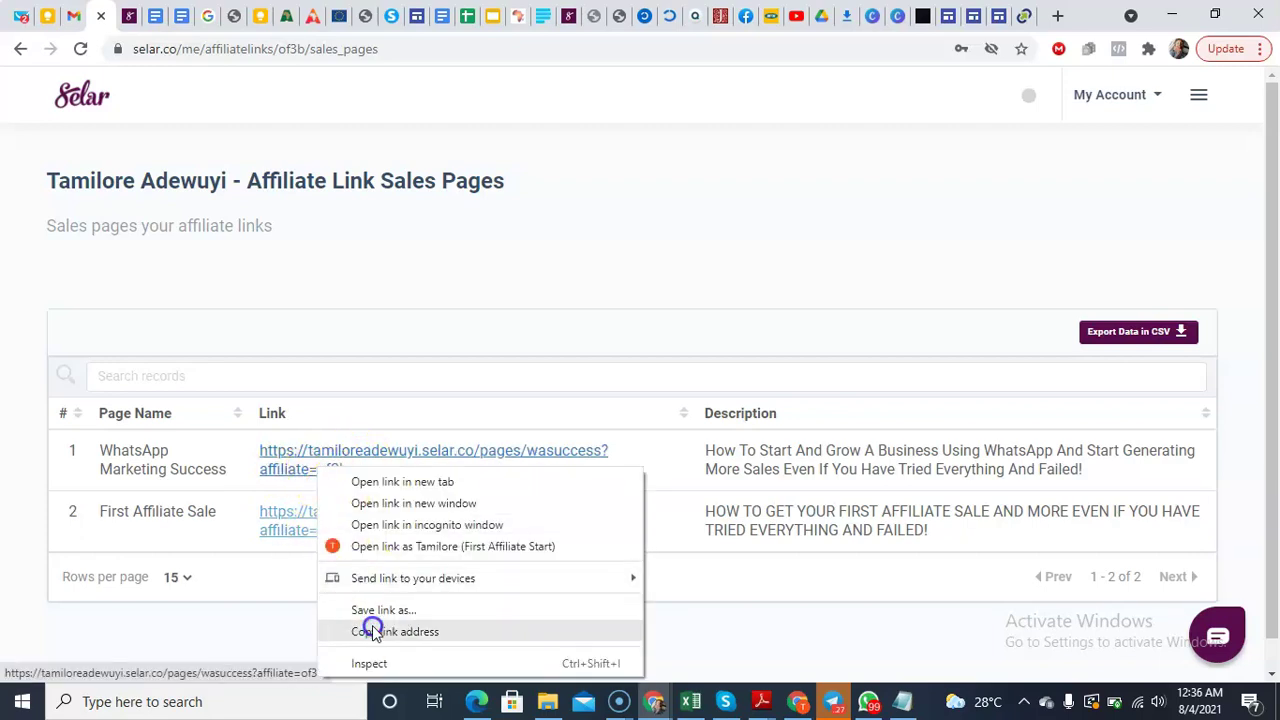
Step: Switch to Microsoft Edge and open the copied WhatsApp Marketing Success sales page link in a new tab
click(480, 701)
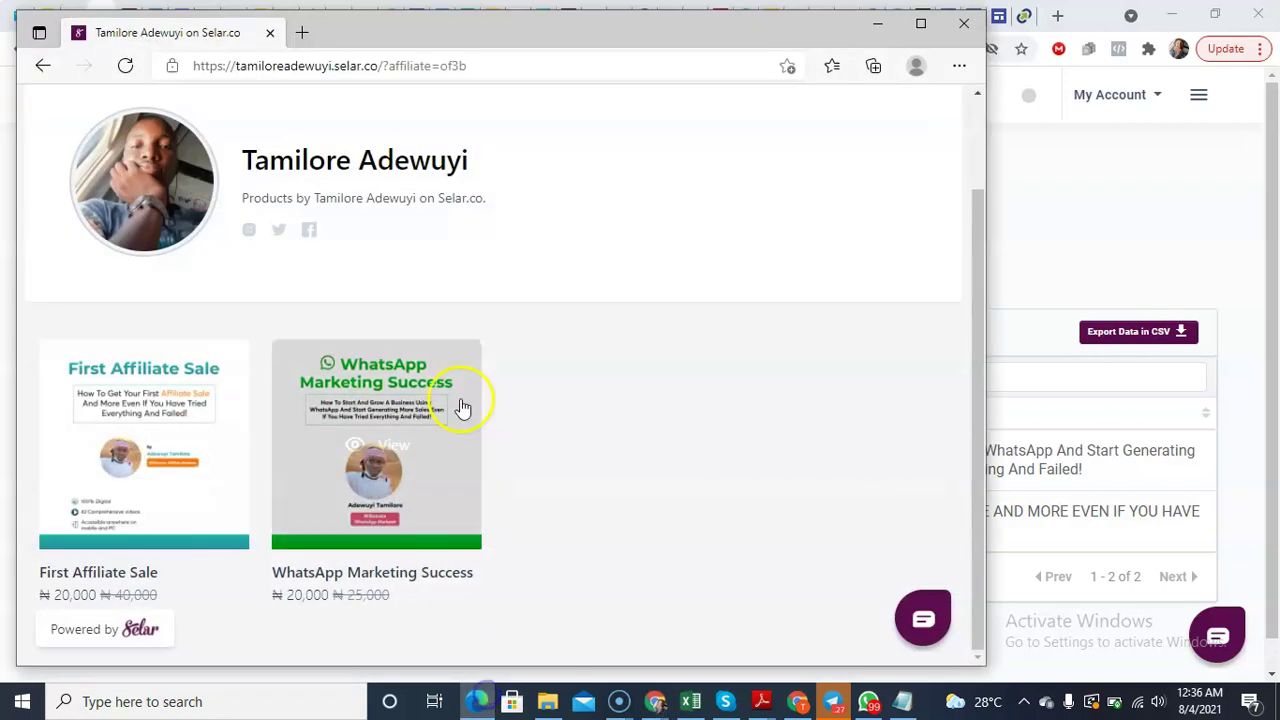
click(301, 31)
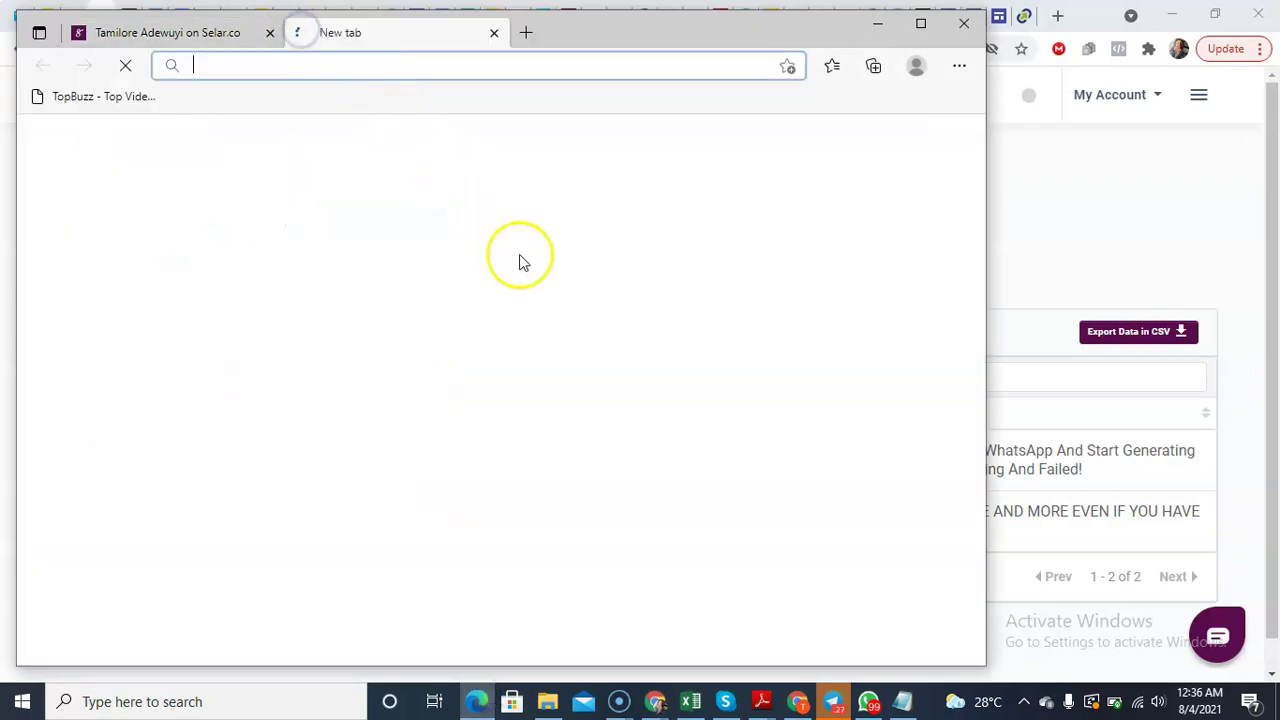
key(ctrl+v)
key(Return)
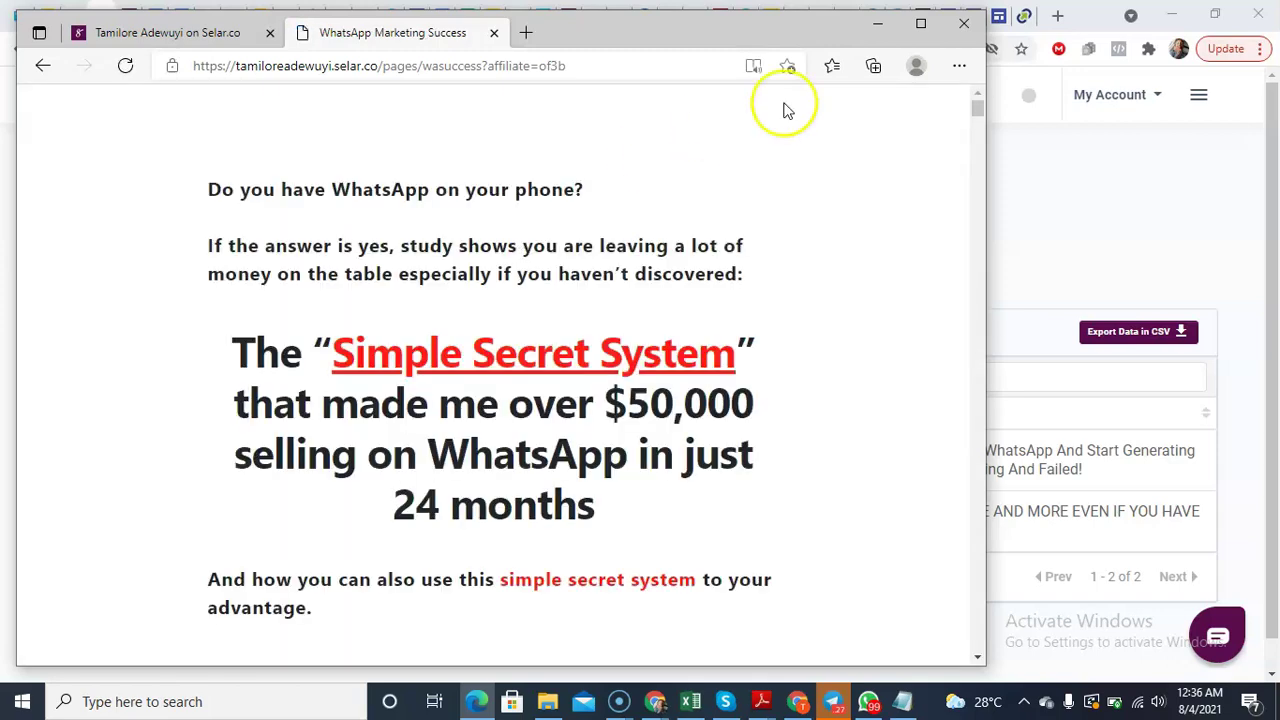
Step: Follow the sales page's purchase offer through Buy now to the checkout form for WhatsApp Marketing Success, and minimize that browser
drag(981, 112, 998, 509)
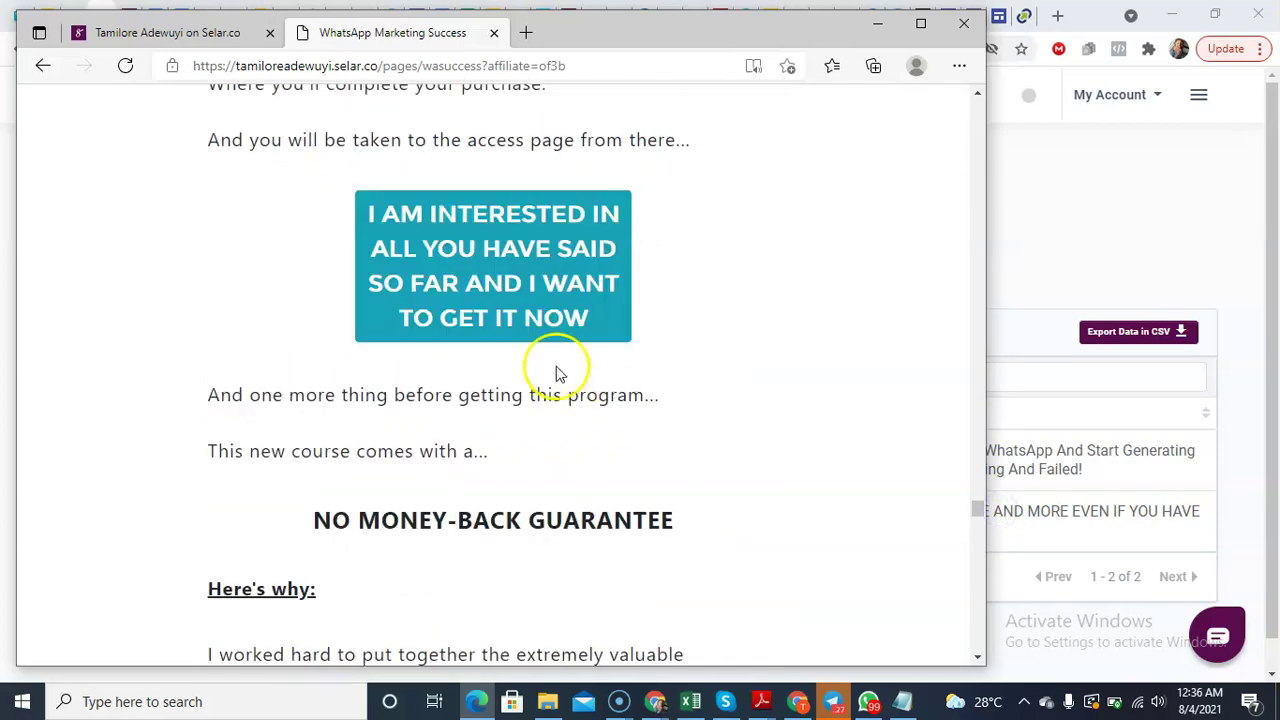
click(518, 268)
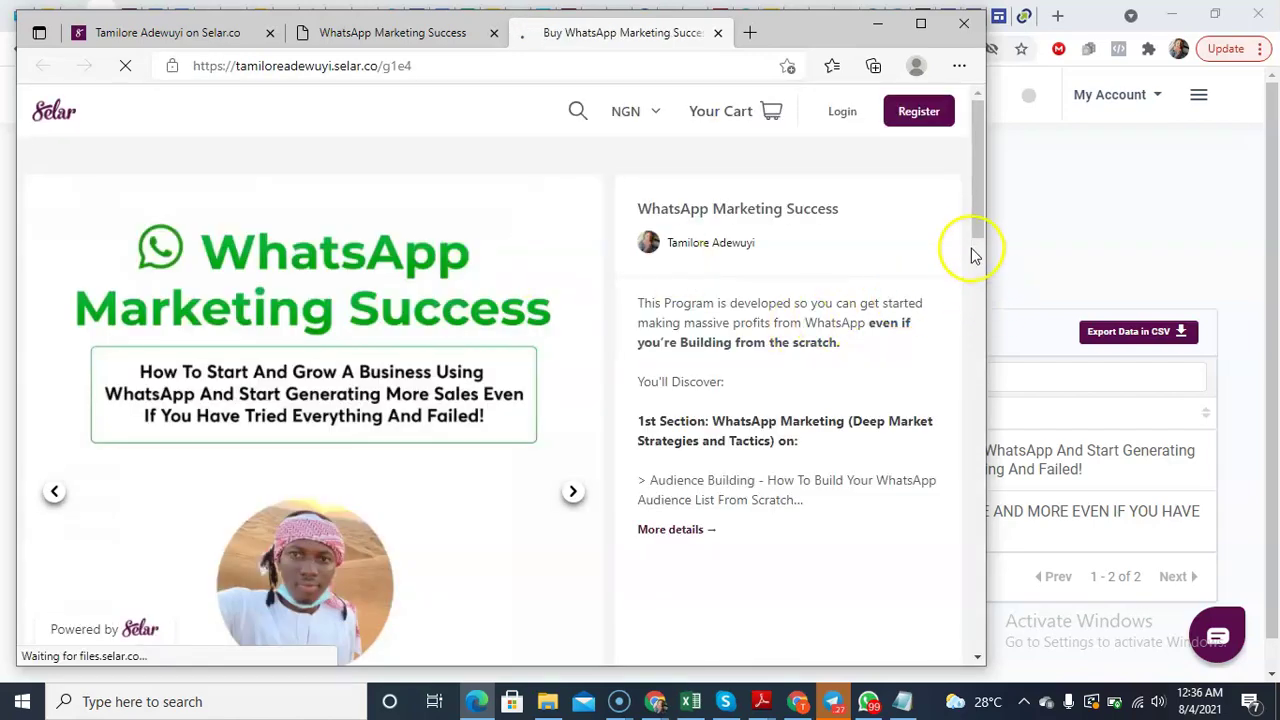
drag(977, 223, 982, 316)
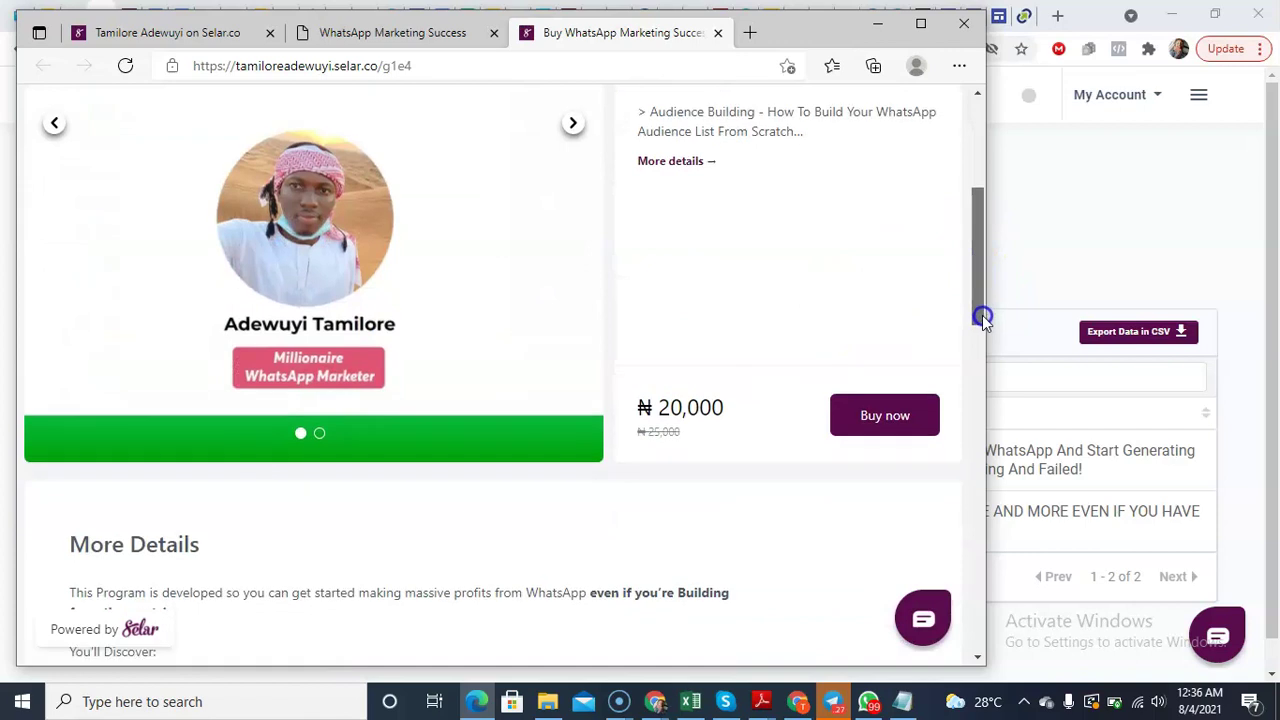
click(867, 420)
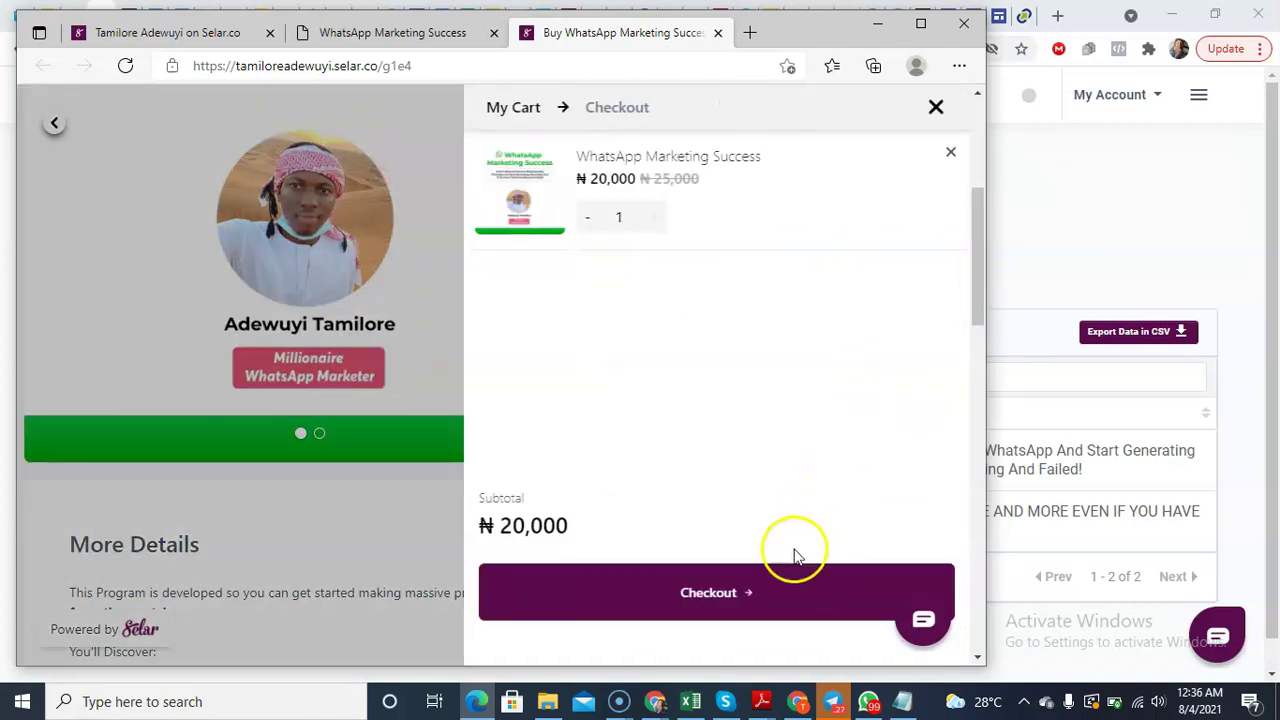
click(789, 595)
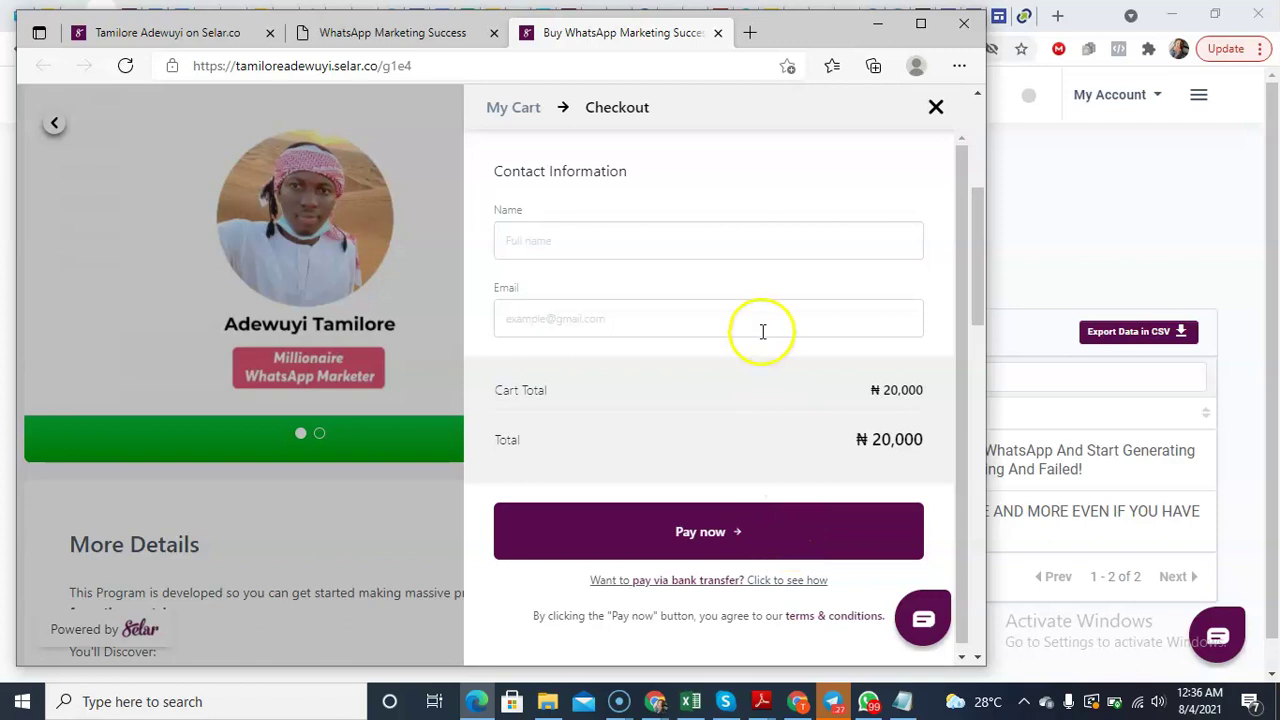
click(877, 23)
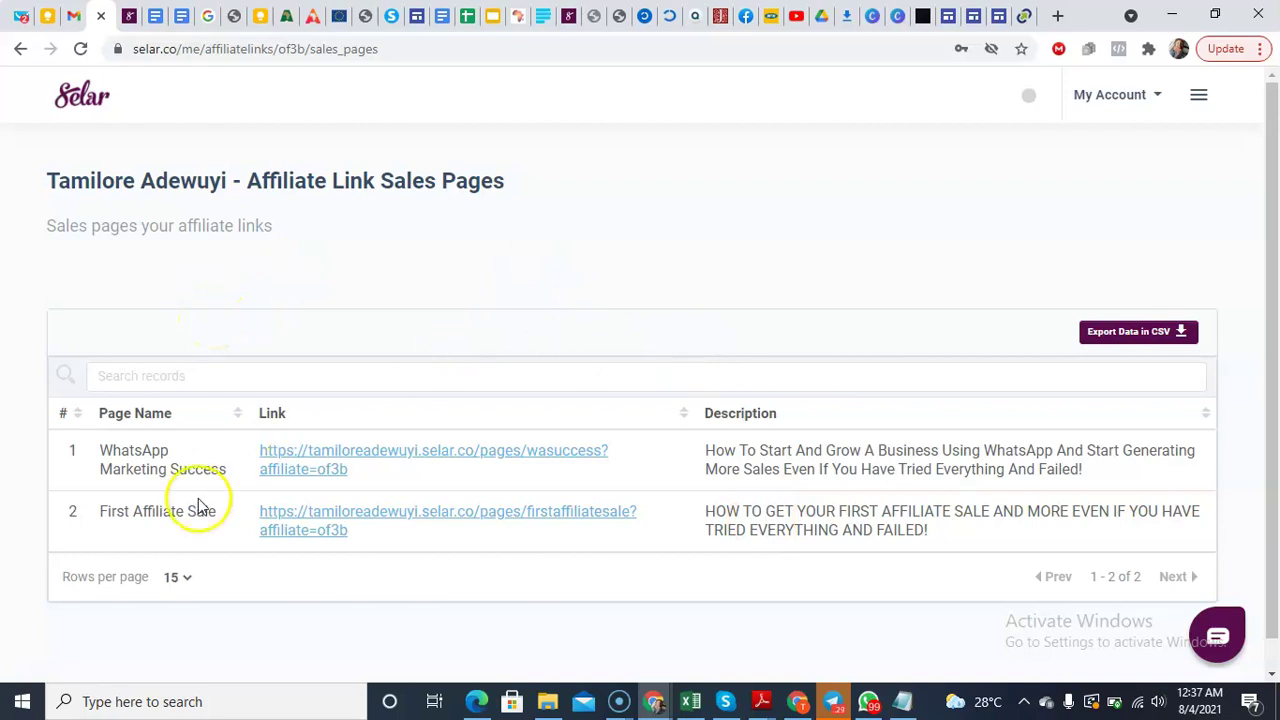
Step: Return to the affiliate links list and view the account's Payouts page under Wallet & Payouts
click(21, 51)
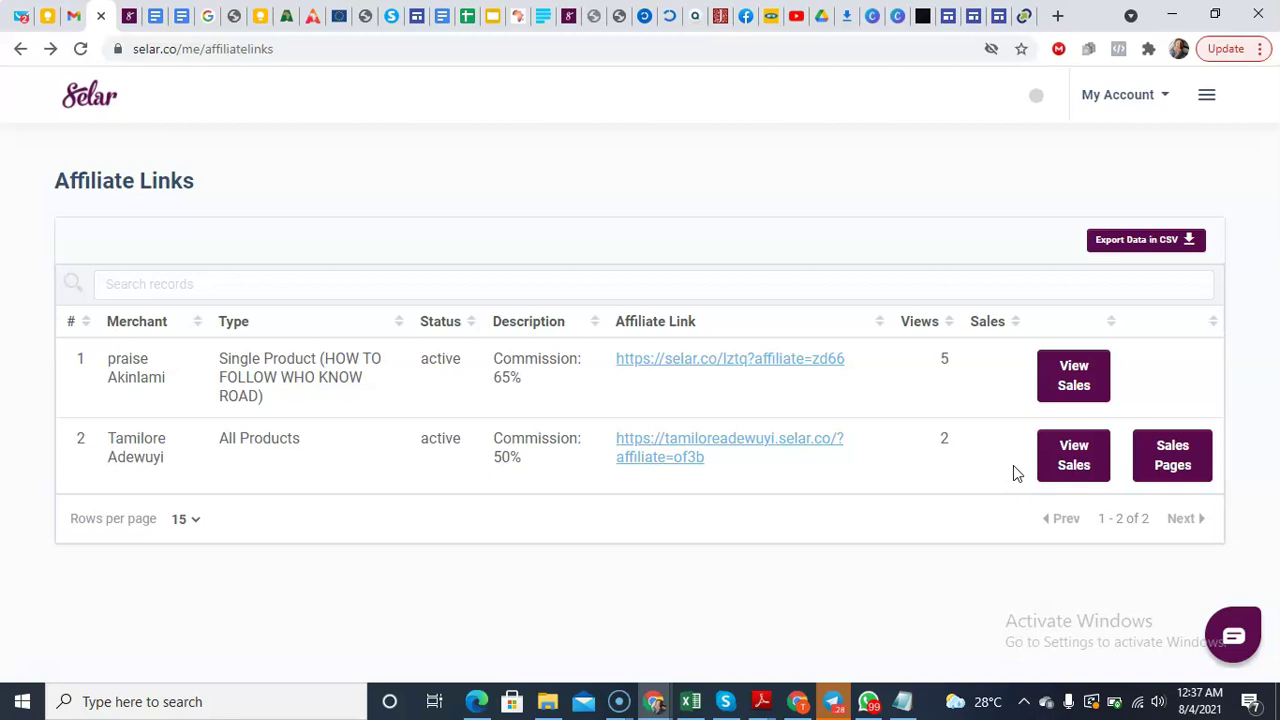
click(1143, 104)
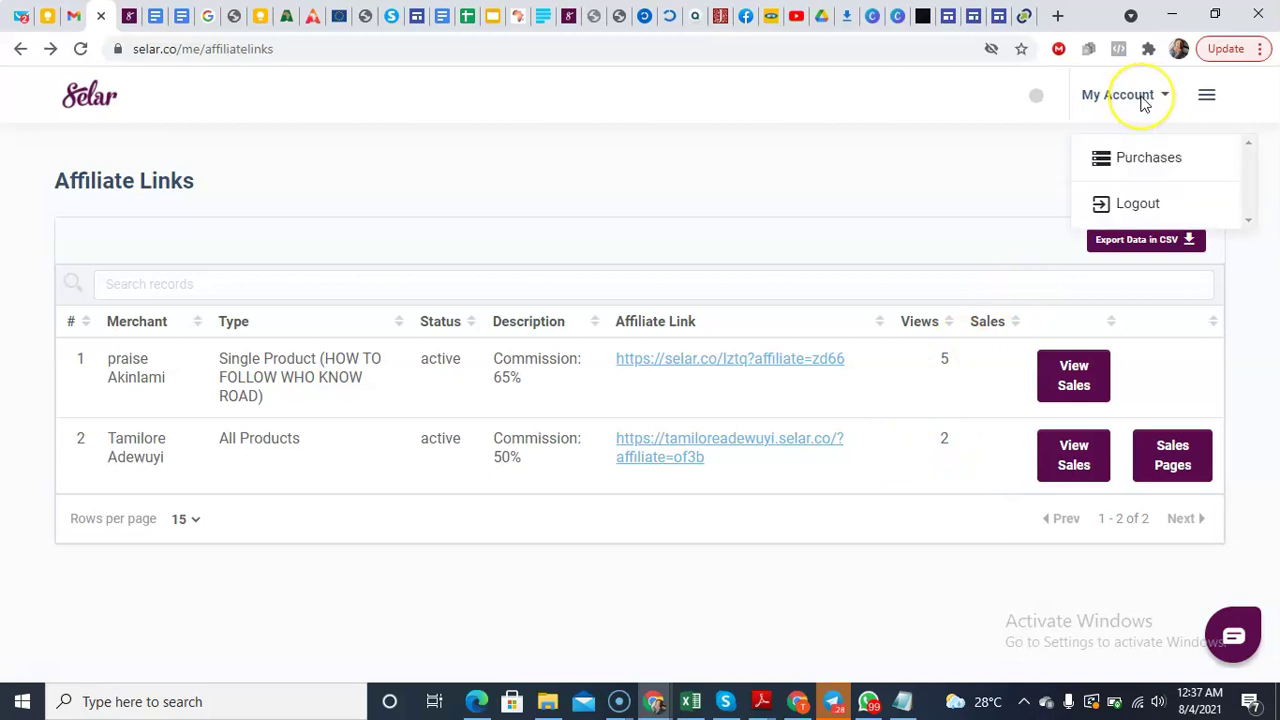
click(1207, 103)
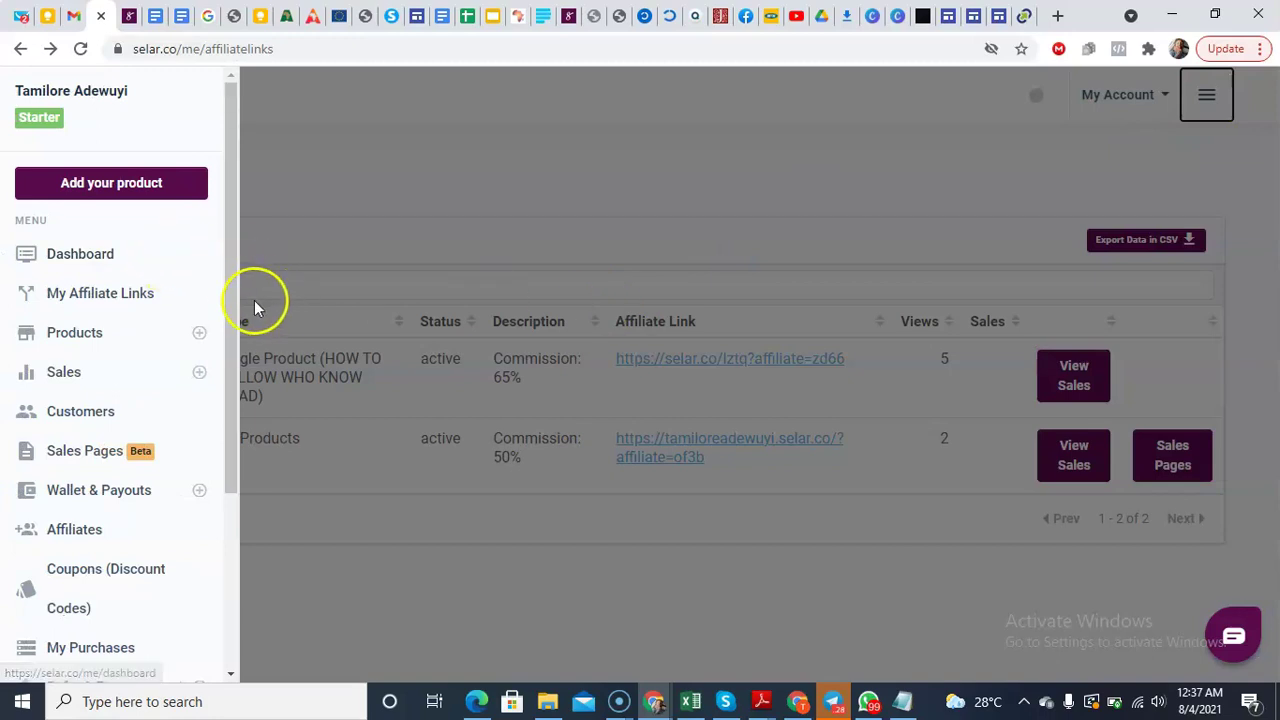
drag(233, 291, 229, 380)
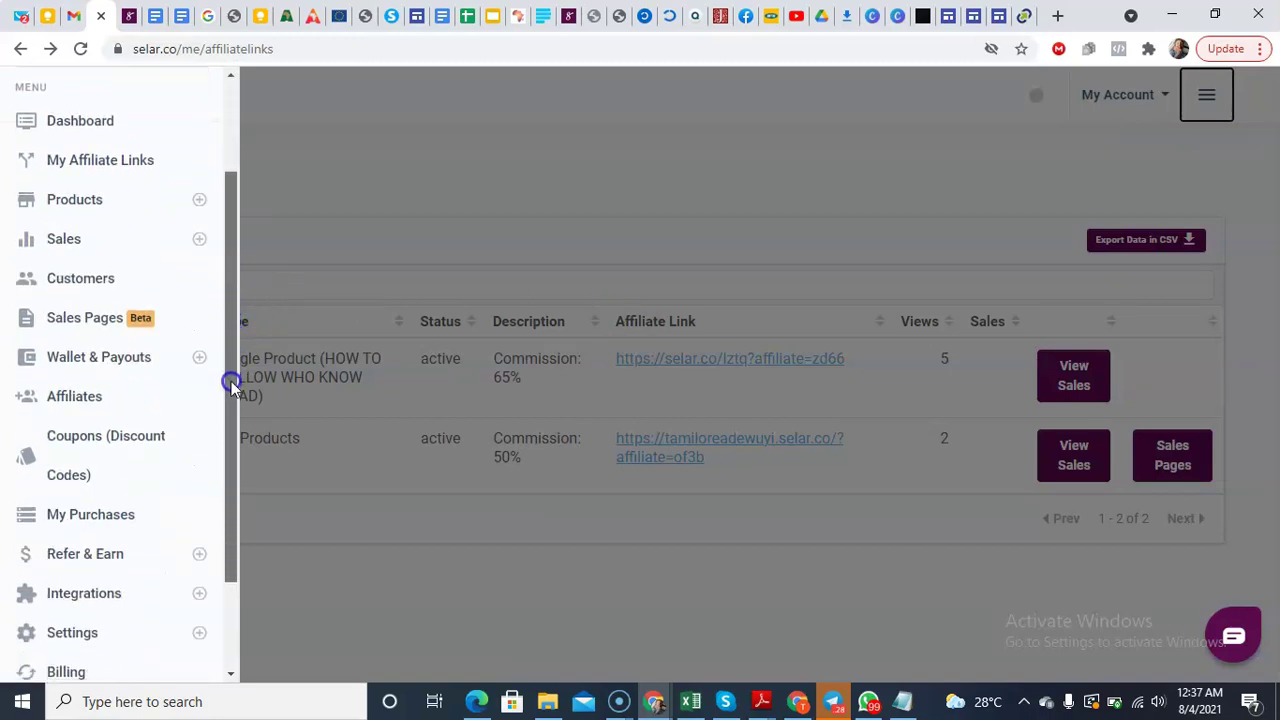
click(101, 362)
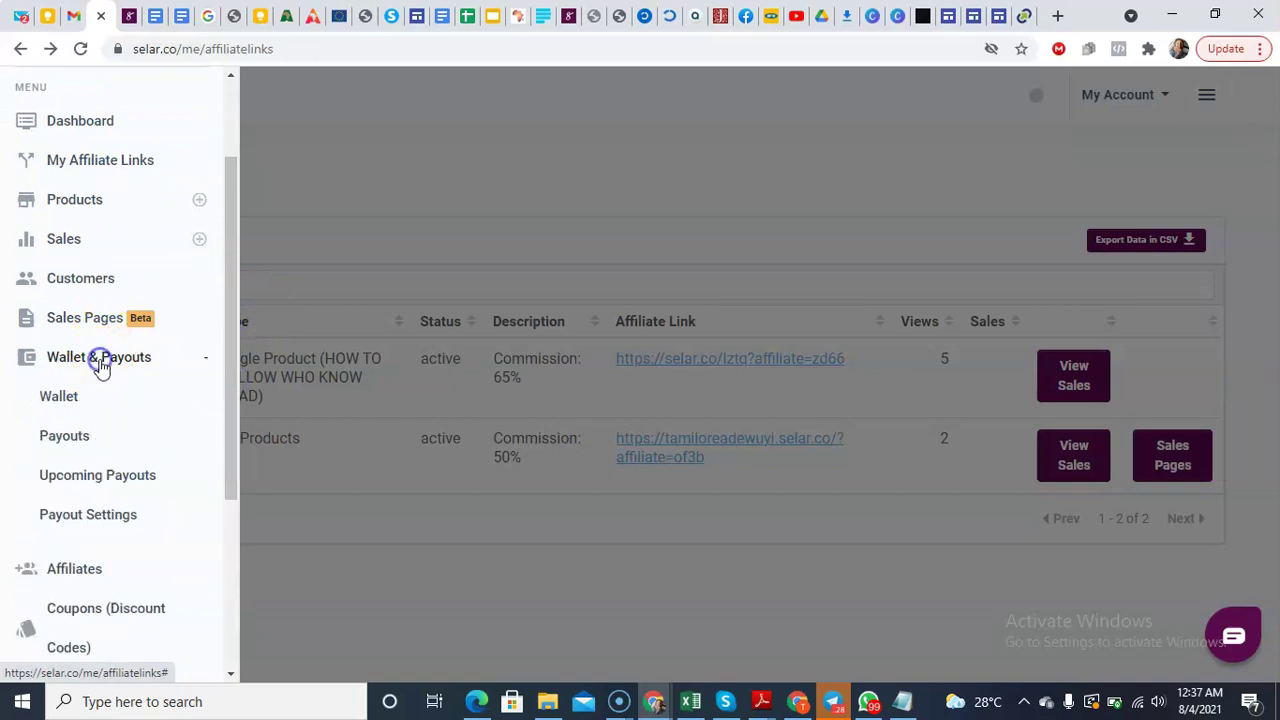
click(70, 448)
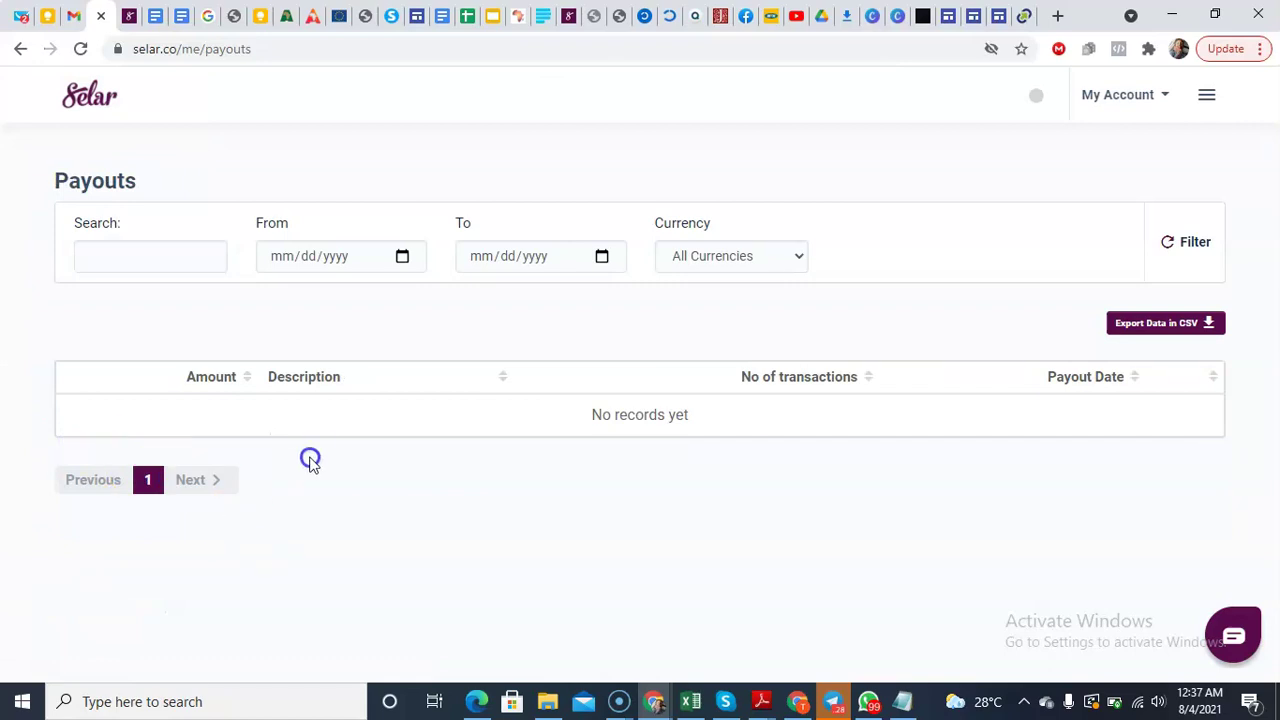
Step: Open Payout Settings and review the payout schedule options and bank account details without changing the schedule
click(1207, 97)
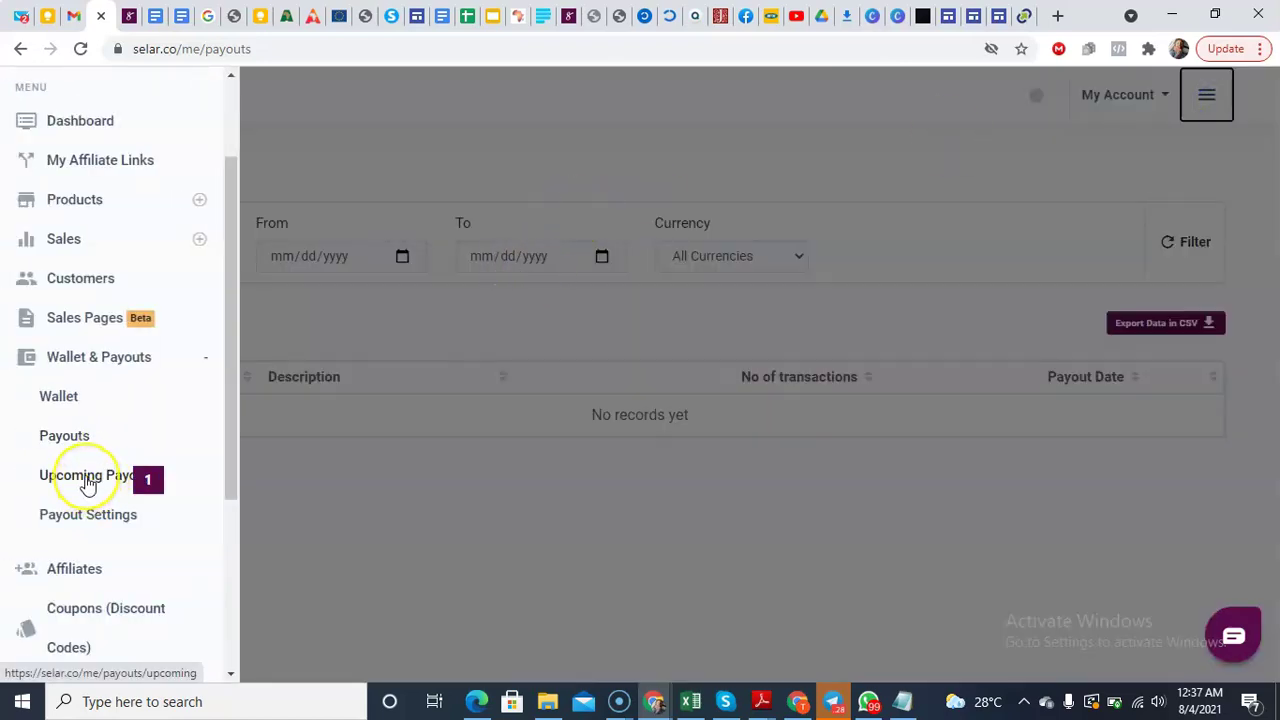
click(83, 517)
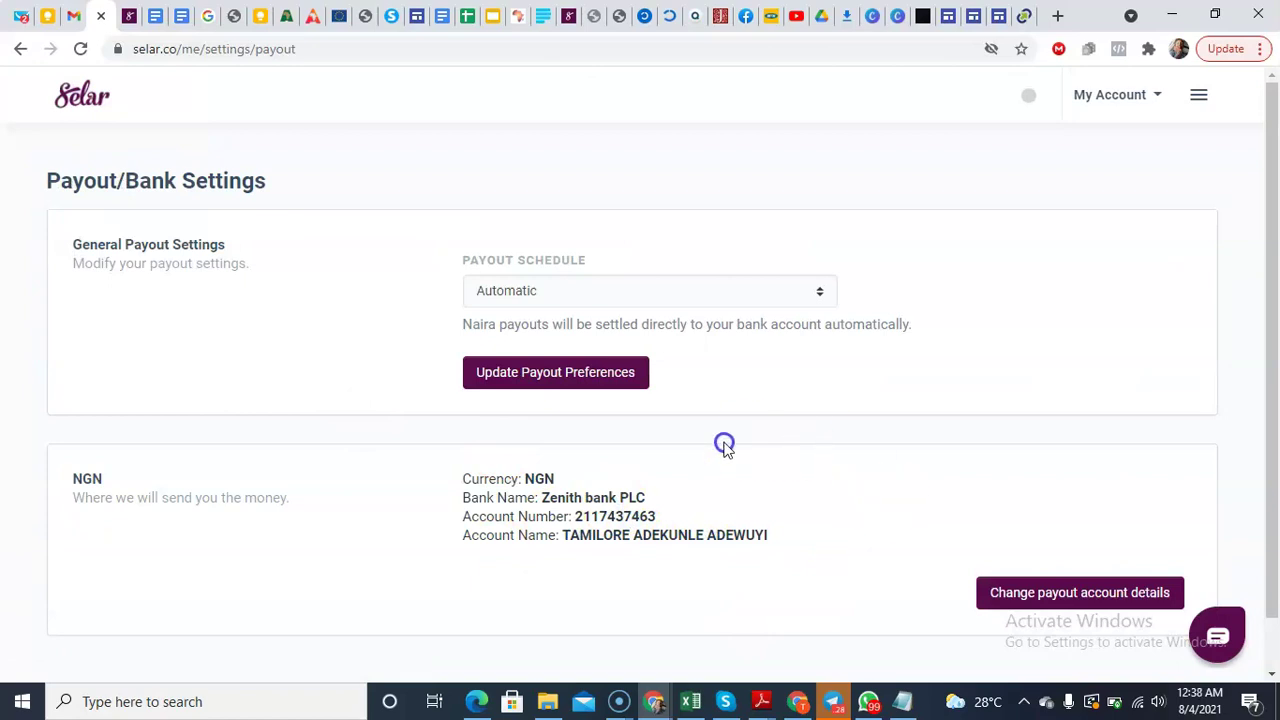
click(591, 290)
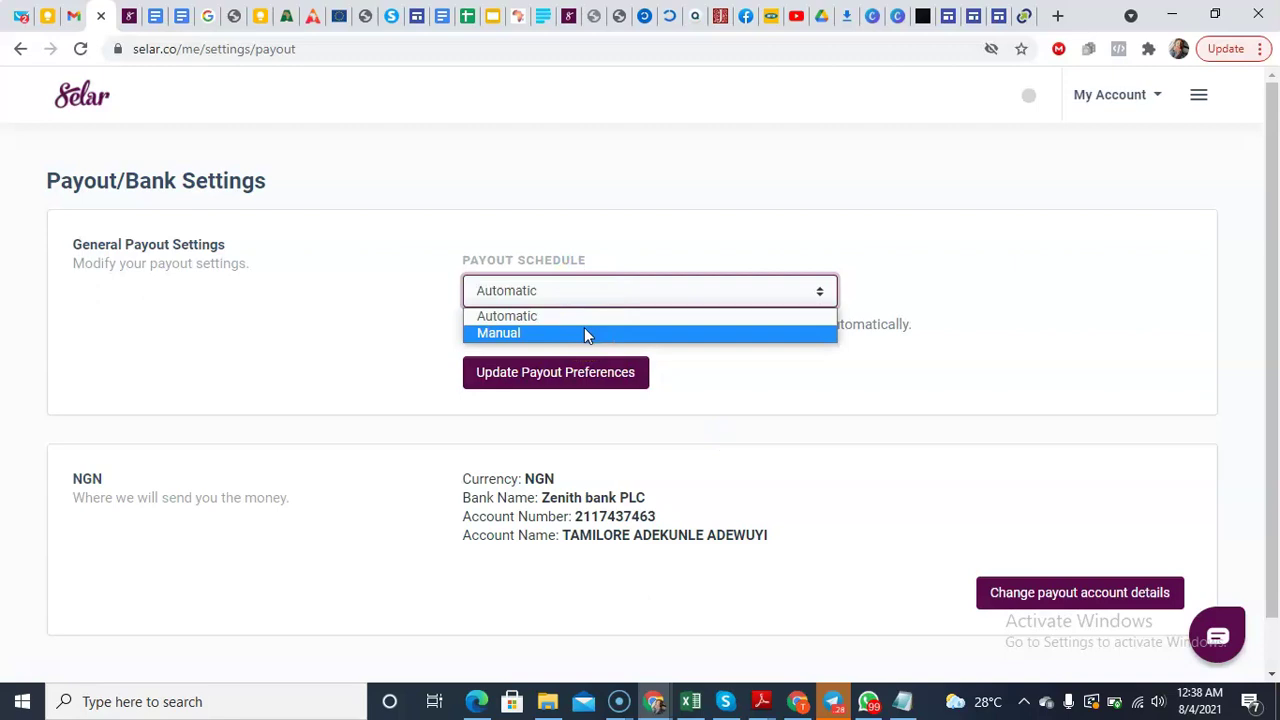
click(957, 325)
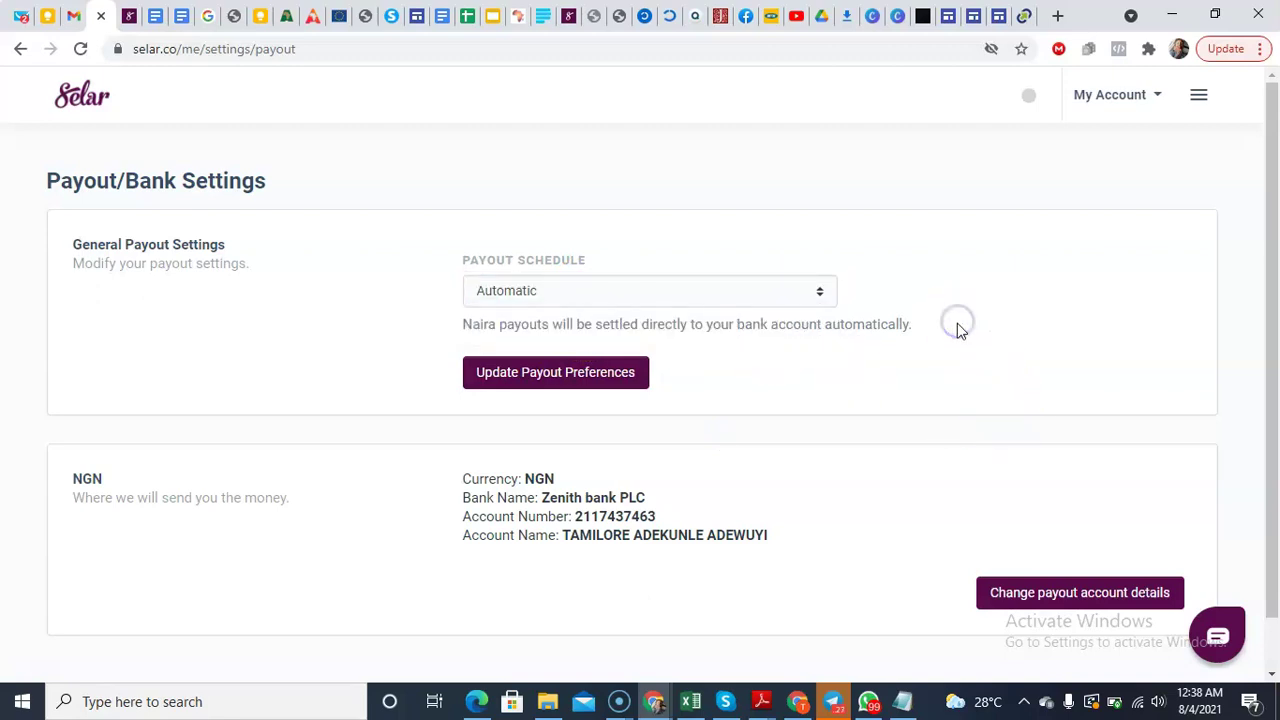
mouse_move(1263, 271)
mouse_down()
mouse_move(1275, 455)
mouse_move(1275, 262)
mouse_up()
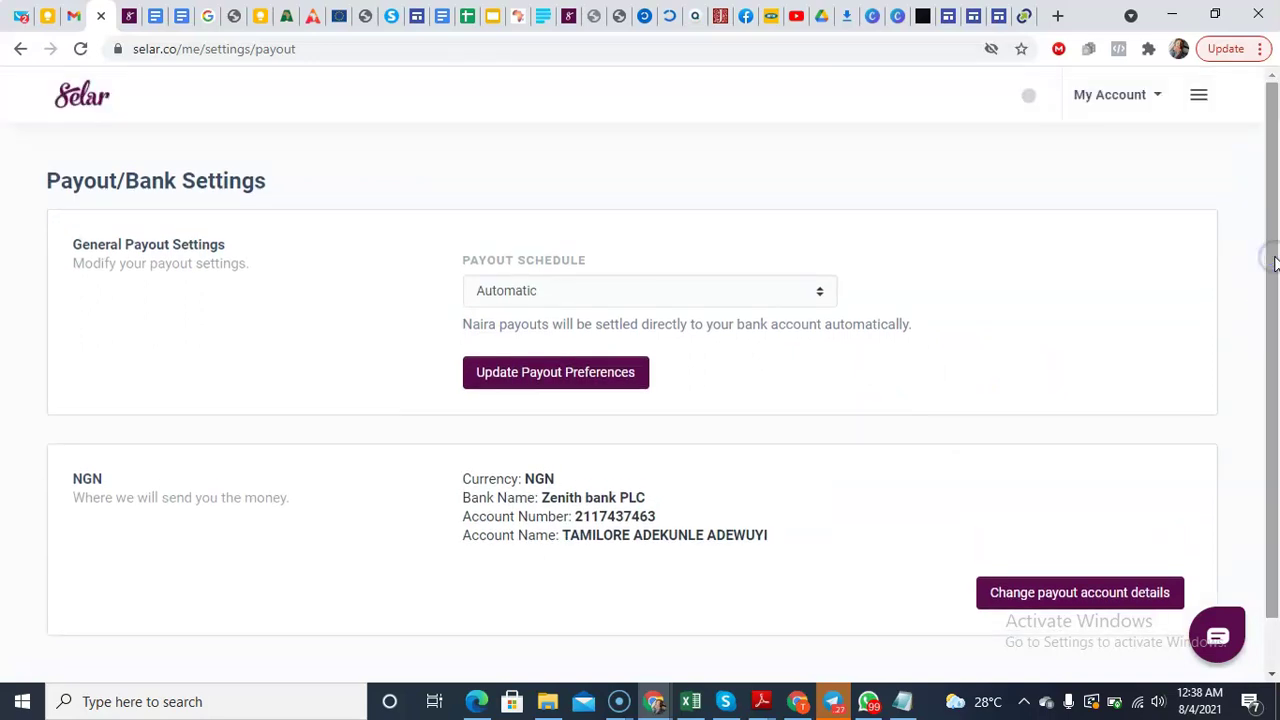